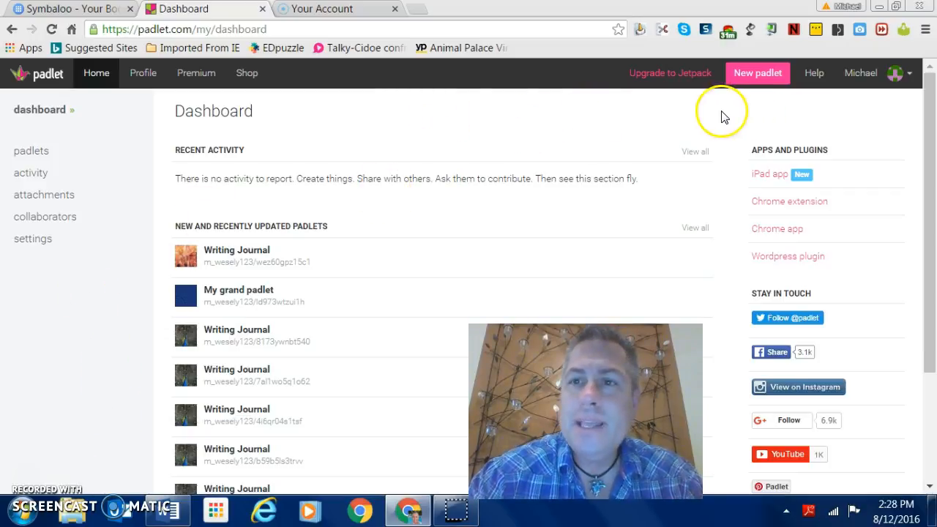
- Create a new padlet and set its title to "Writing Journal"
click(756, 79)
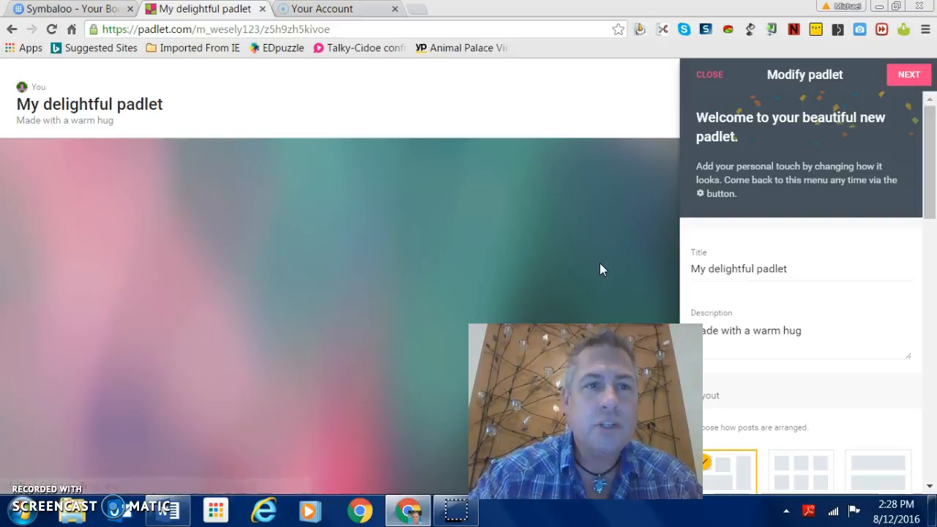
click(803, 271)
drag(802, 271, 575, 278)
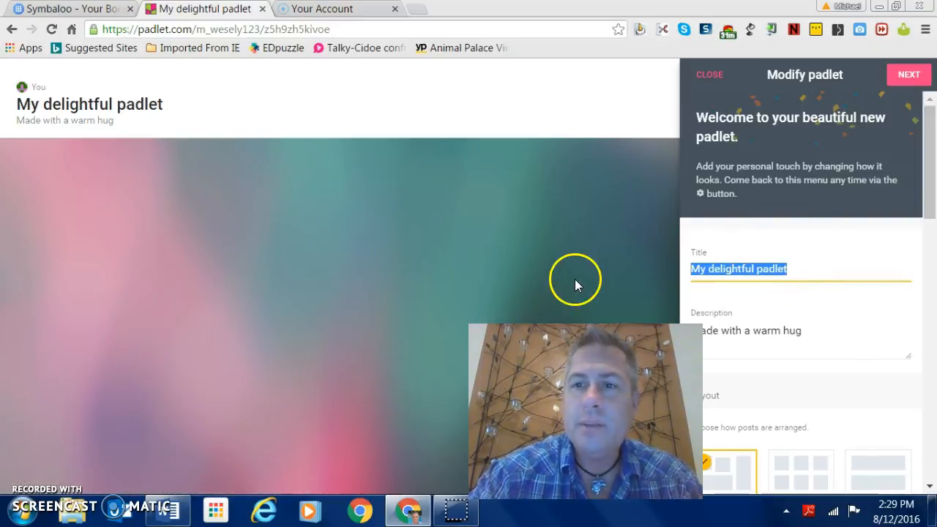
text(Writing)
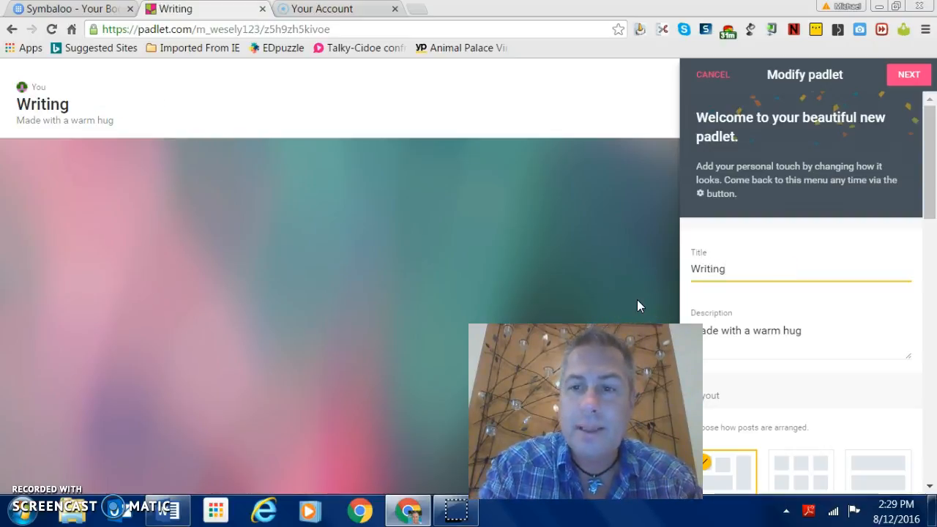
text( Jou)
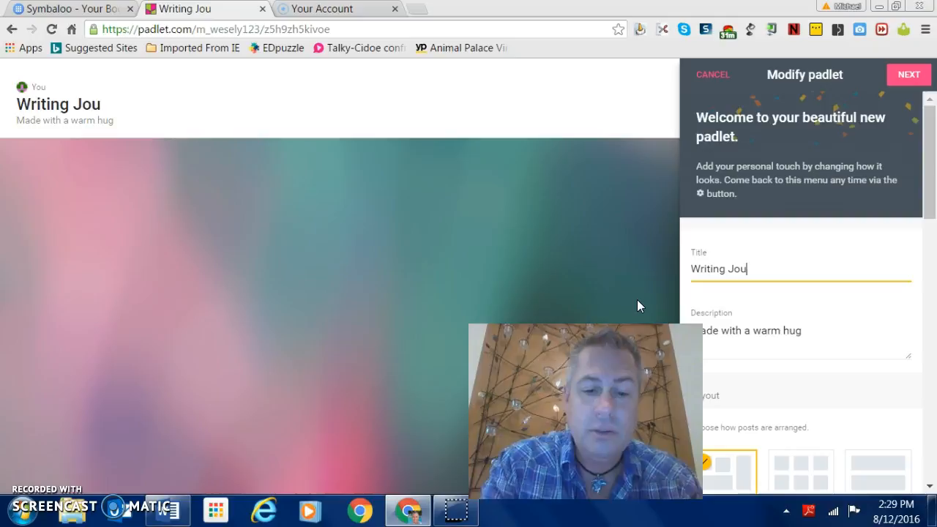
text(rnal)
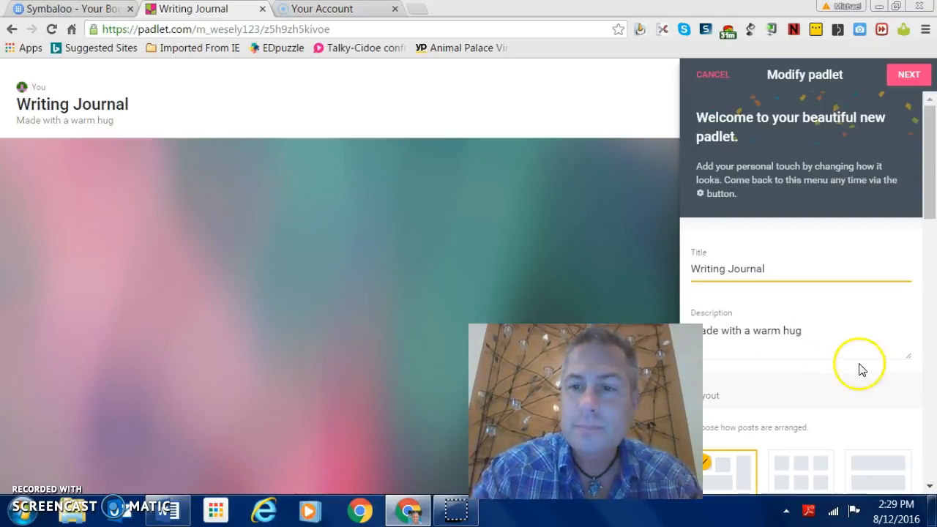
- Replace the padlet's description with "directions" and set the post layout to Stream
click(815, 324)
drag(798, 329, 659, 331)
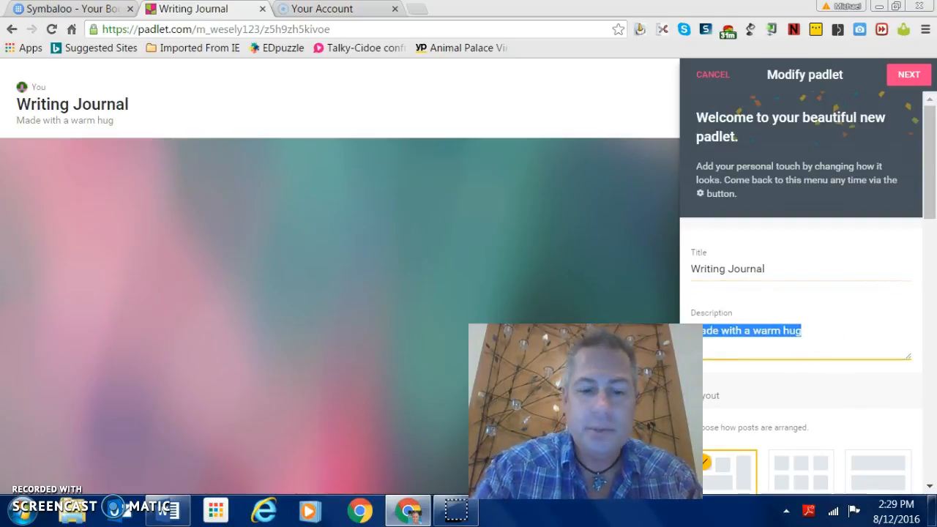
text(direc)
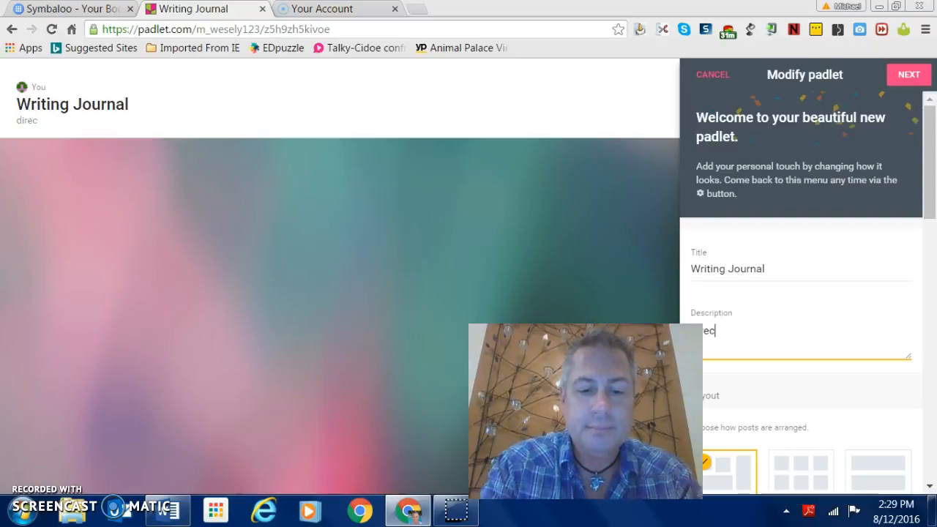
text(tions)
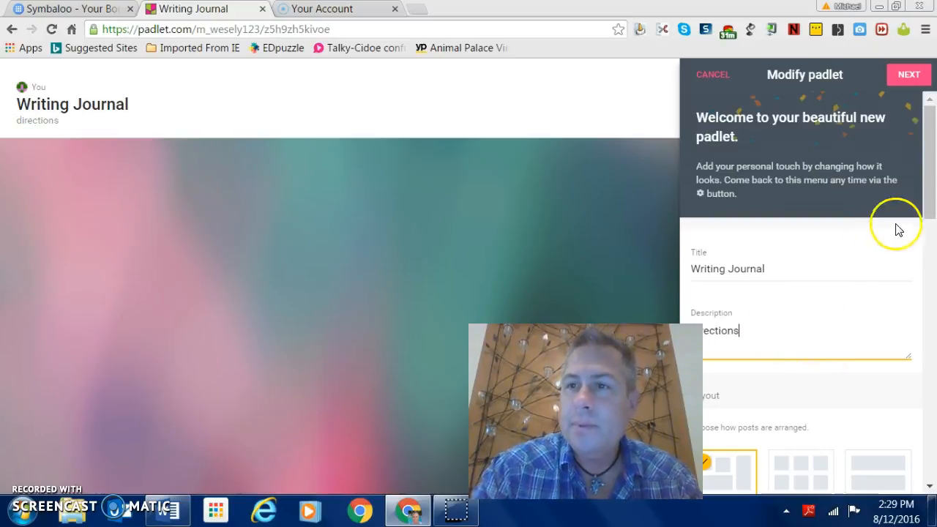
drag(928, 192, 933, 271)
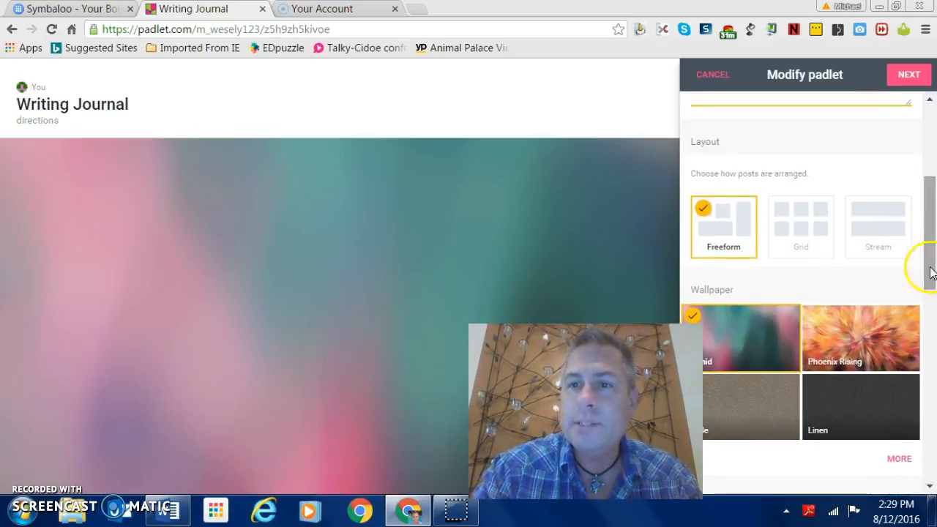
click(879, 237)
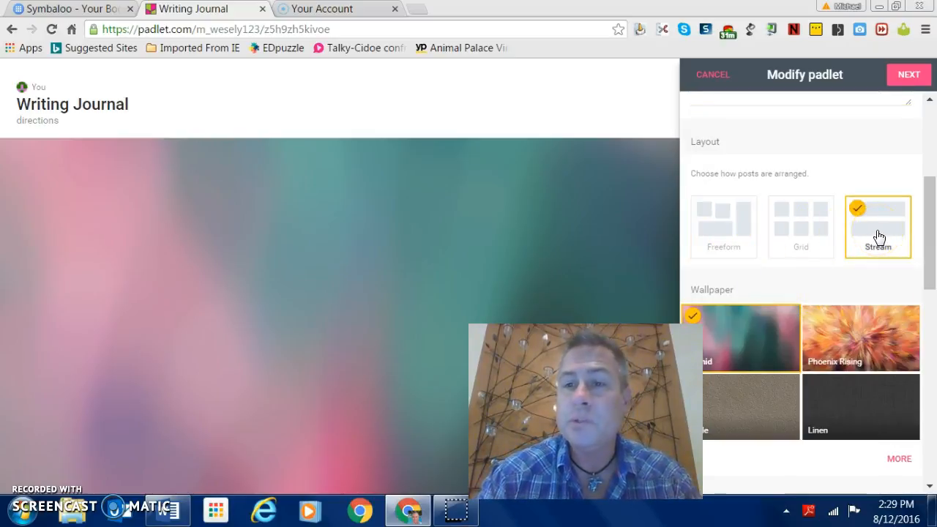
- Try the Phoenix Rising and Linen wallpapers on the padlet
drag(929, 209, 936, 258)
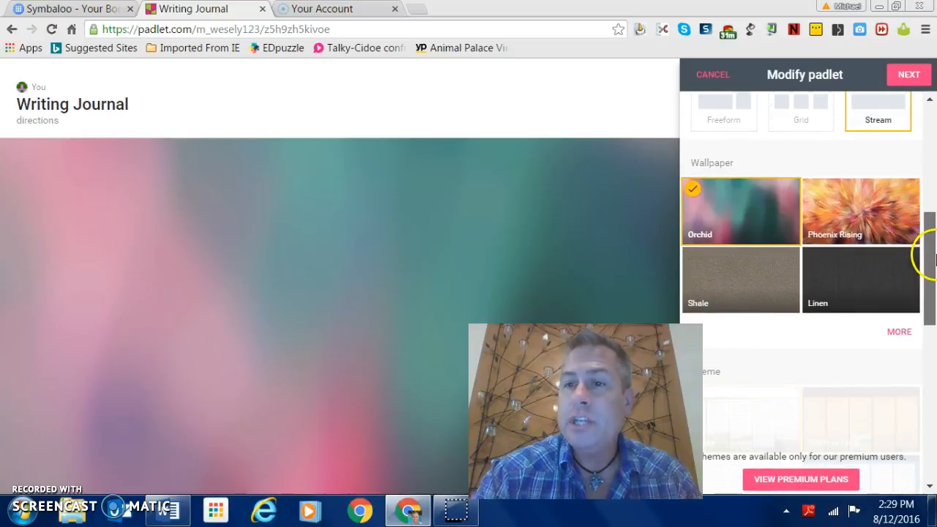
click(868, 220)
click(862, 274)
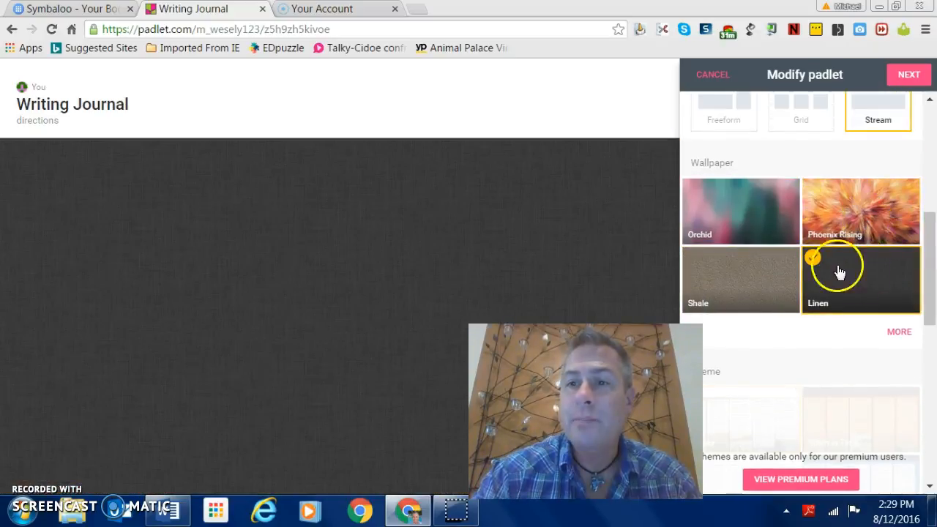
- Apply the Bricks wallpaper from the full wallpaper gallery and return to the padlet settings
click(899, 331)
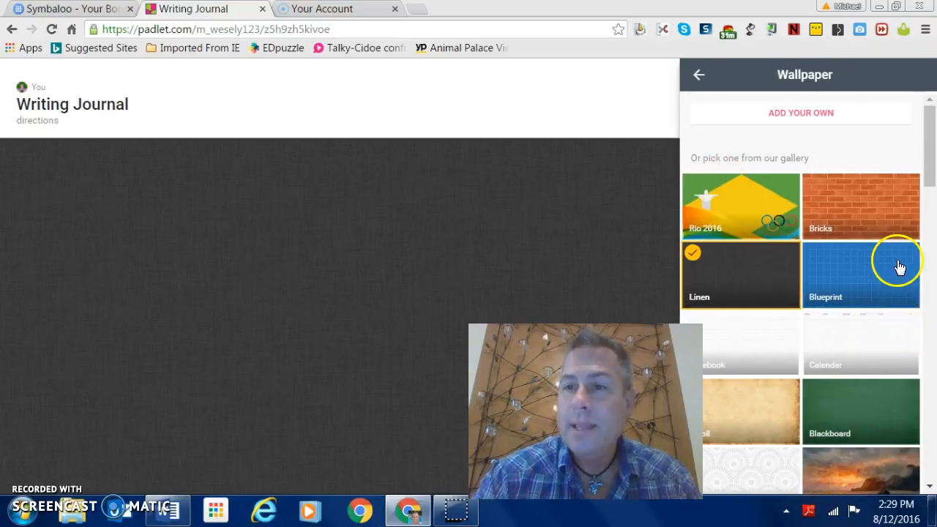
click(784, 113)
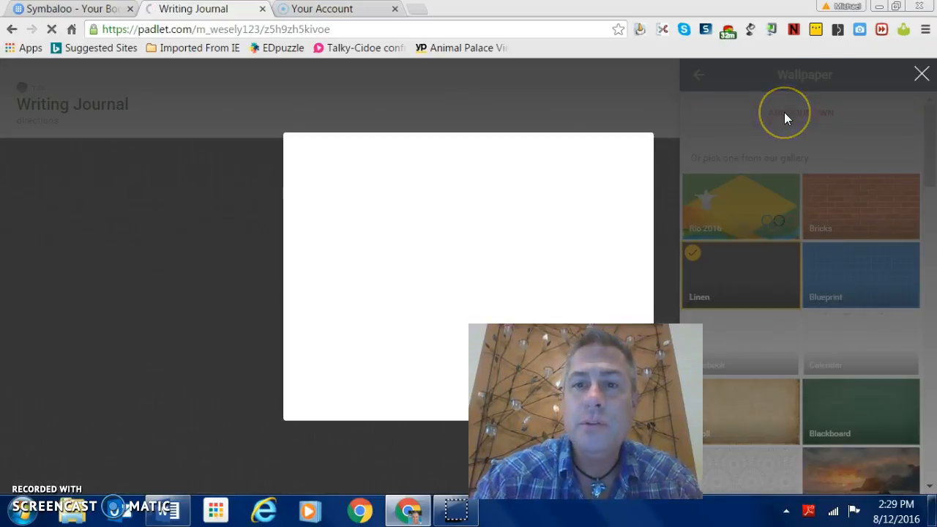
click(922, 75)
click(852, 239)
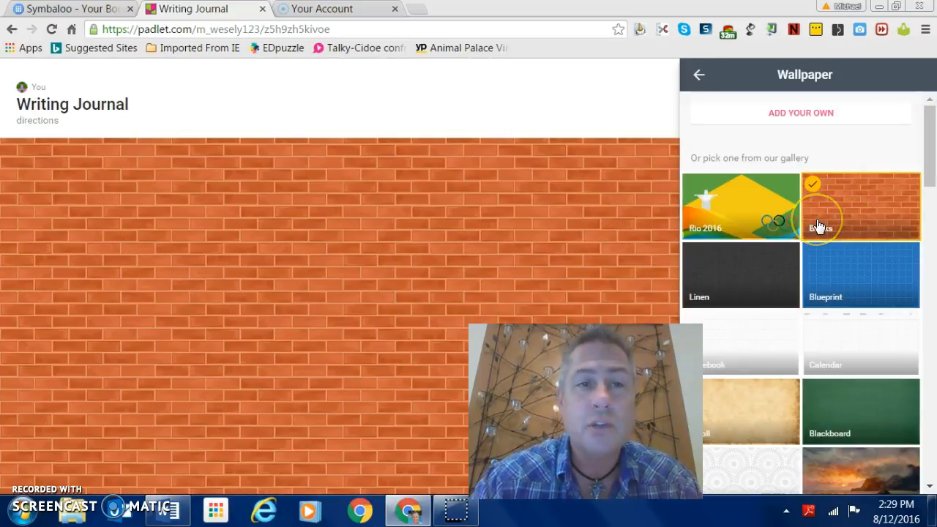
drag(934, 157, 926, 183)
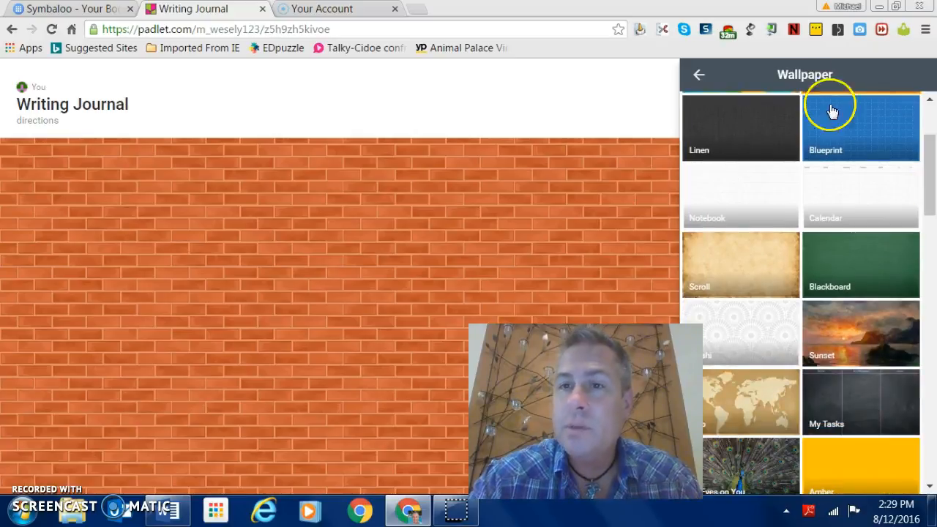
click(697, 77)
- Set the pizza as the padlet's icon and look through the full icon gallery
scroll(930, 266, down, 2)
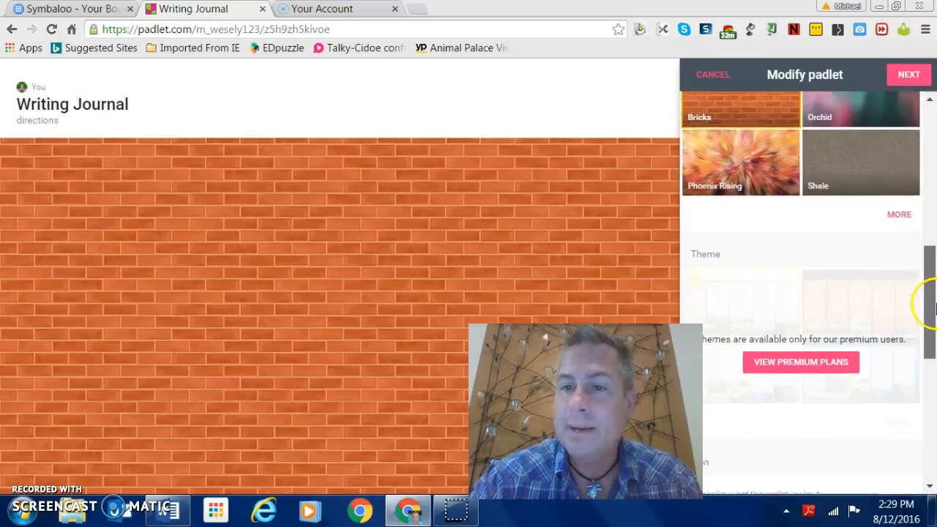
drag(920, 292, 933, 341)
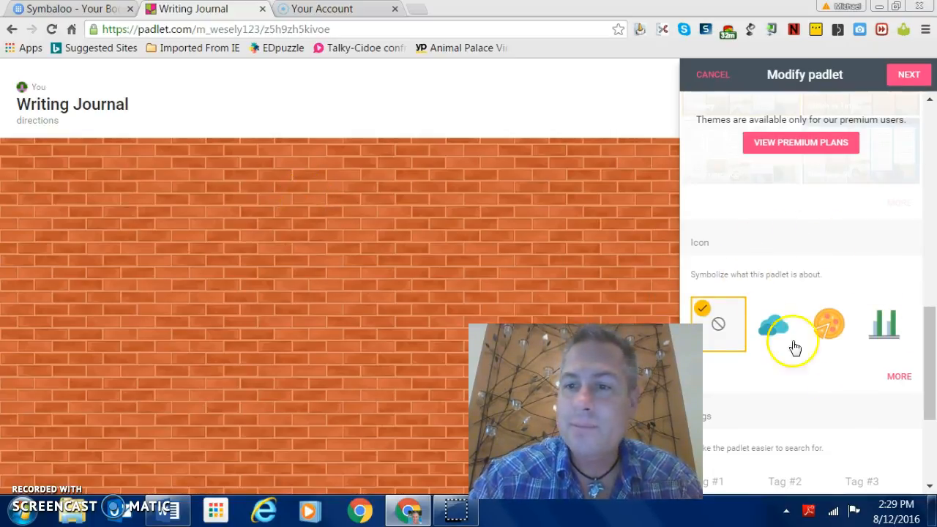
click(832, 328)
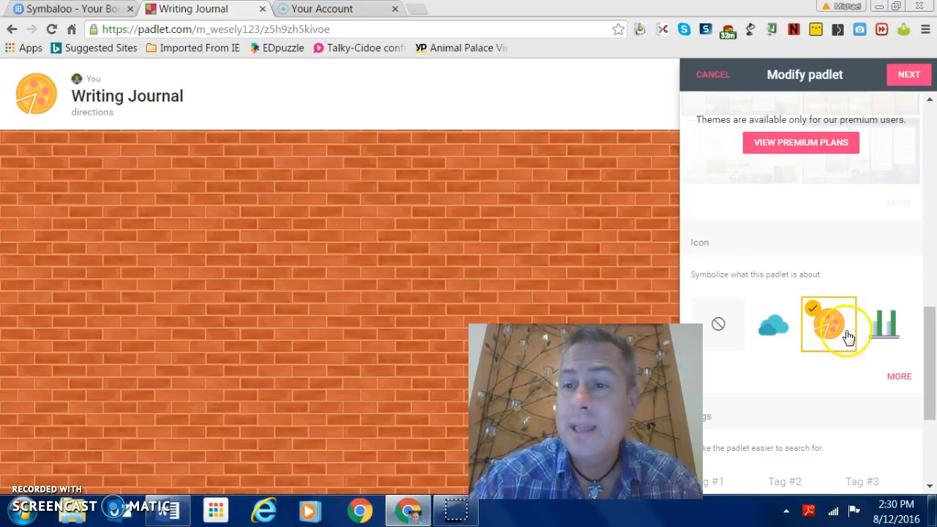
click(899, 378)
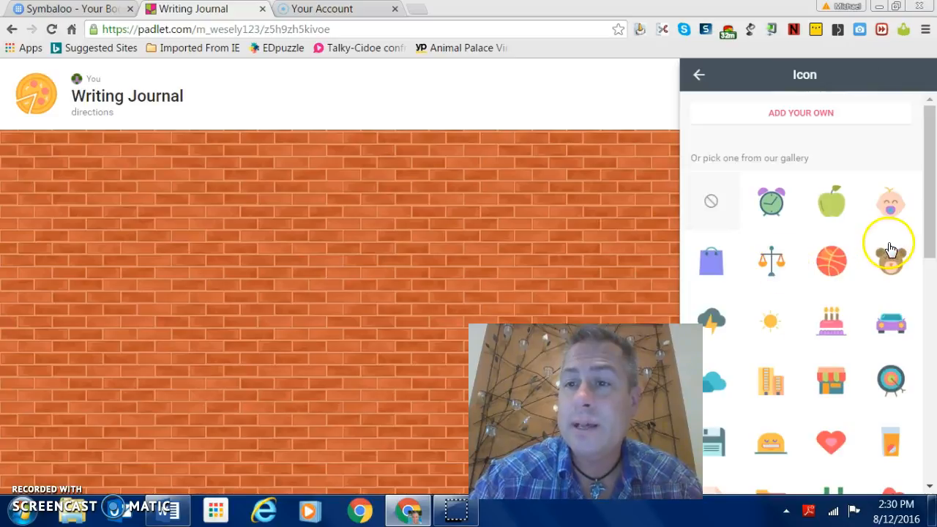
click(698, 74)
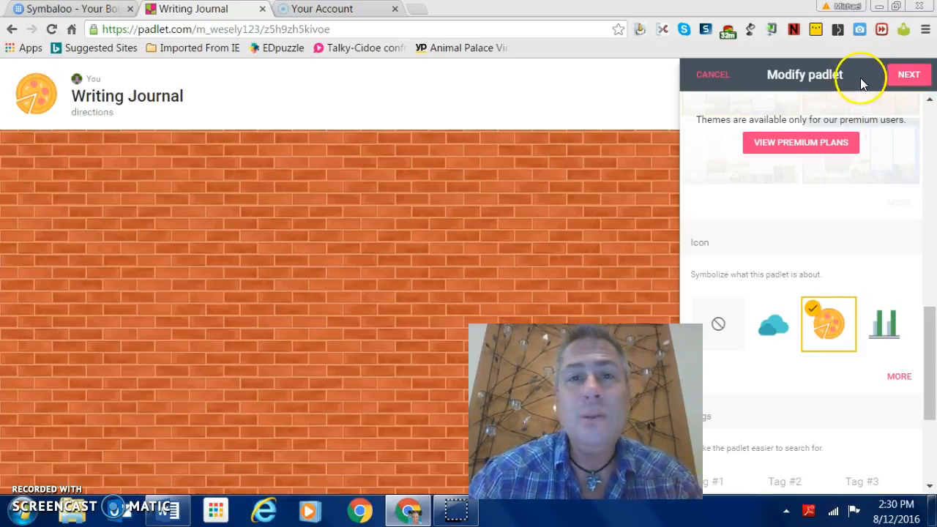
- Proceed to the People & Privacy settings, try Public and Password protected, and set the padlet's privacy to Secret
click(907, 76)
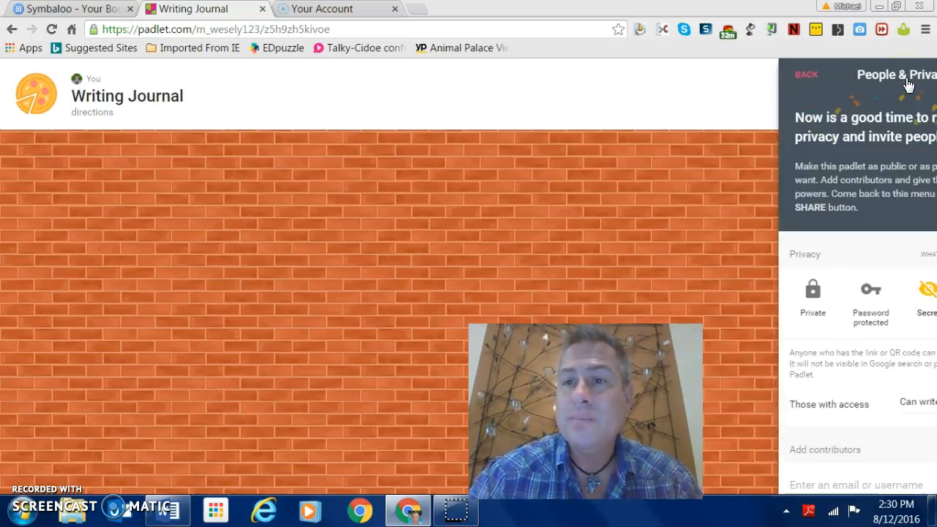
drag(926, 163, 925, 271)
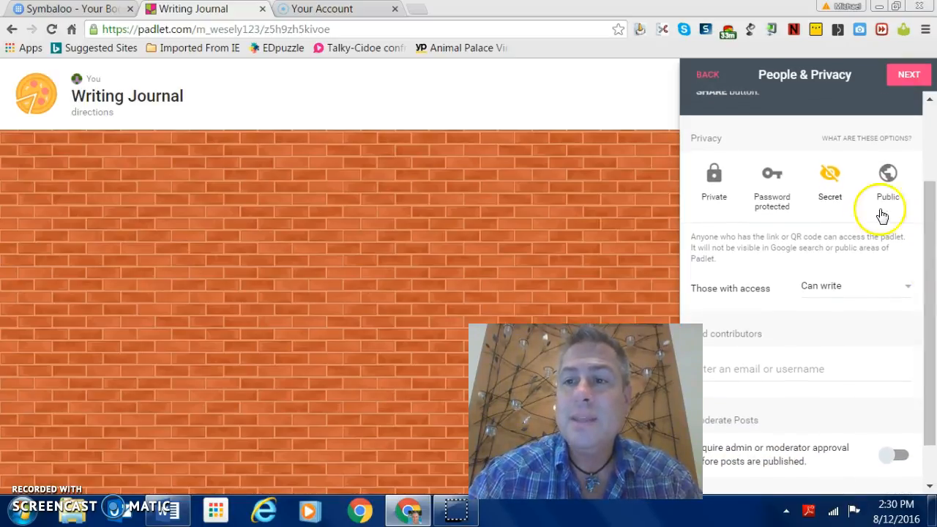
click(884, 183)
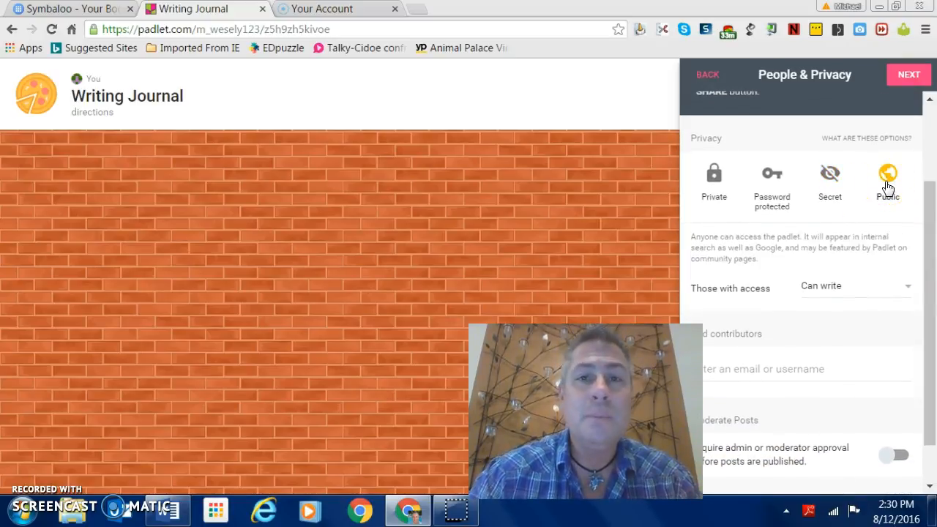
click(826, 184)
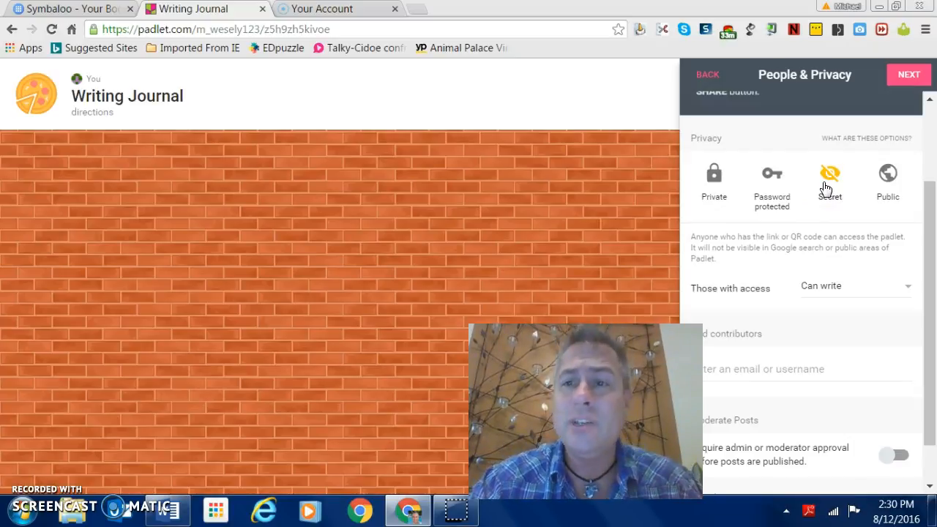
click(770, 188)
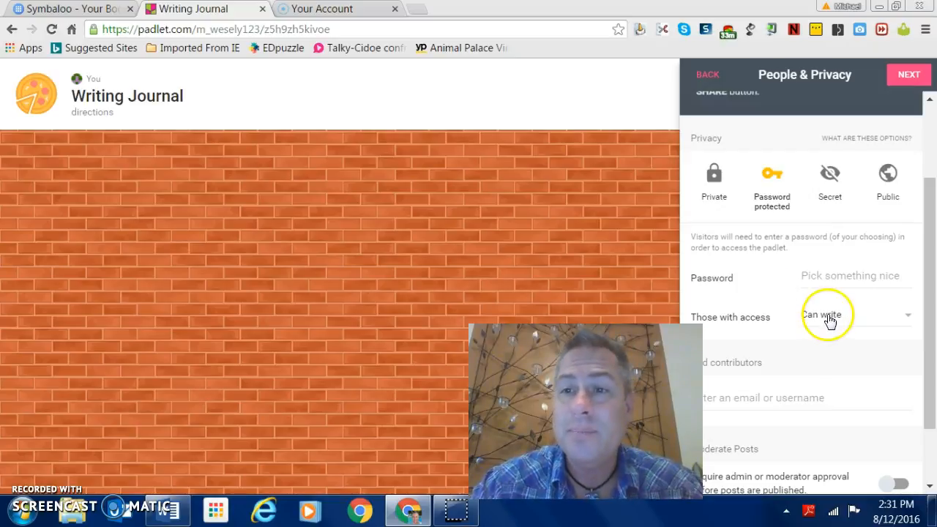
click(833, 187)
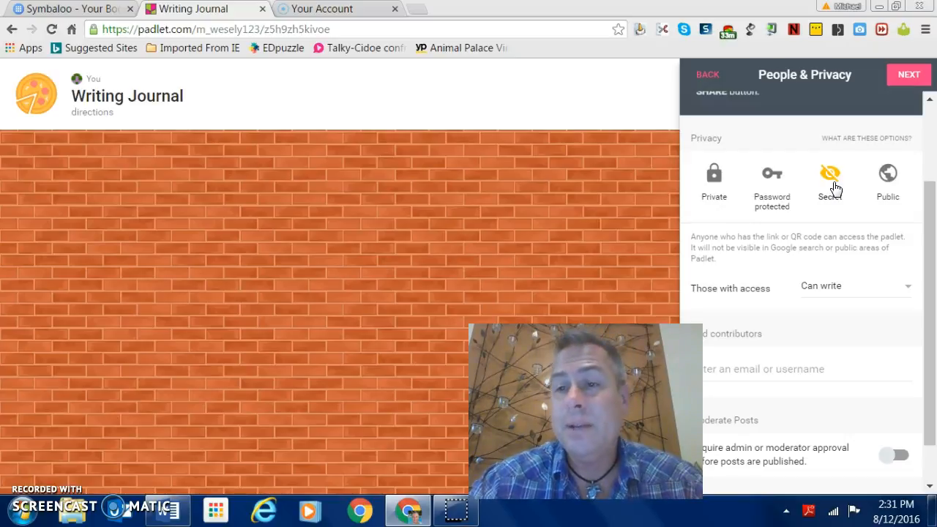
- Review the Can read, Can write, Can moderate and Can administer permissions offered for those with access to the padlet
click(857, 287)
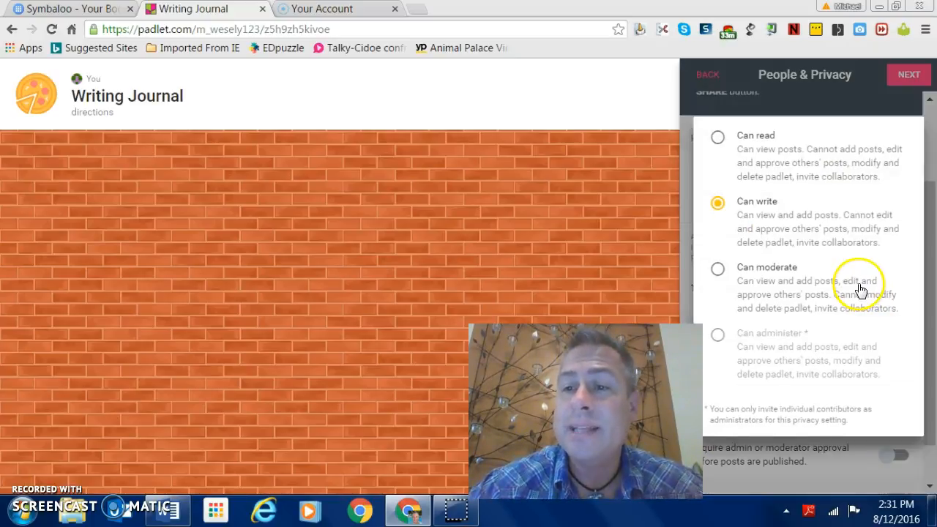
click(675, 245)
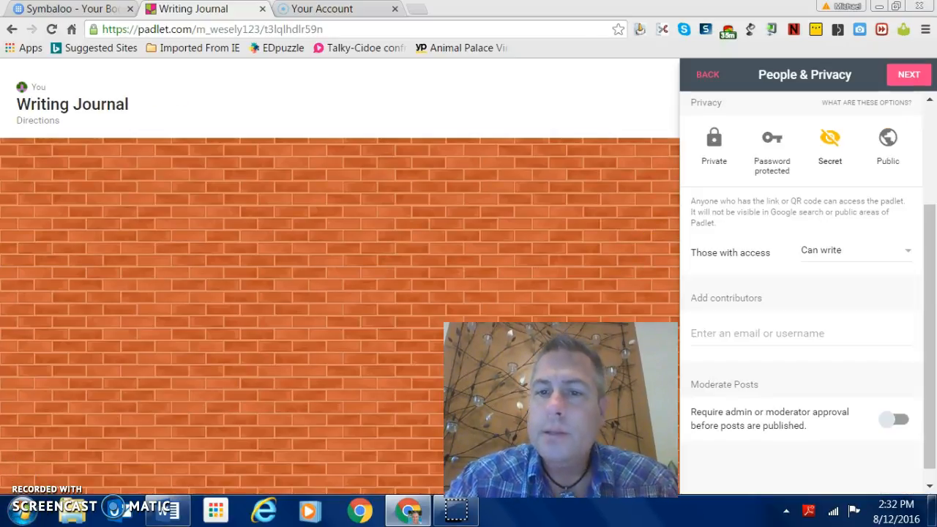
click(909, 254)
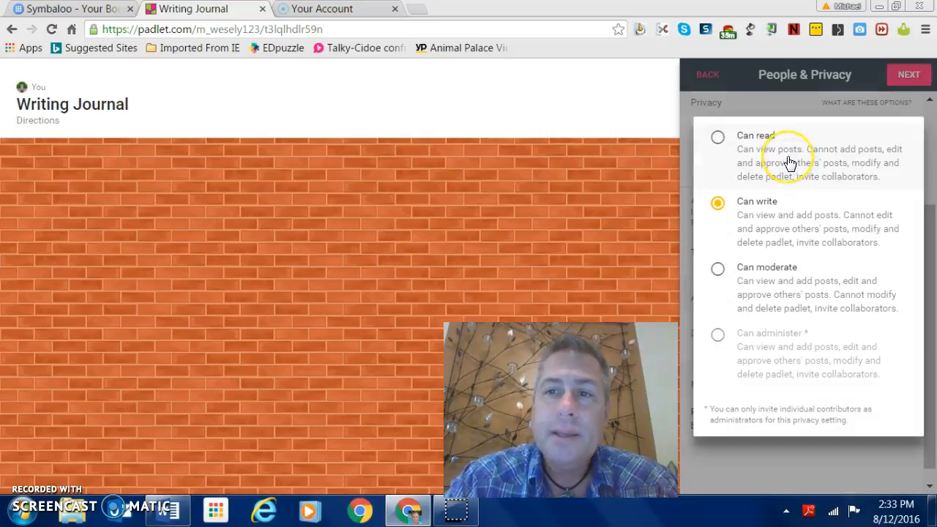
click(811, 175)
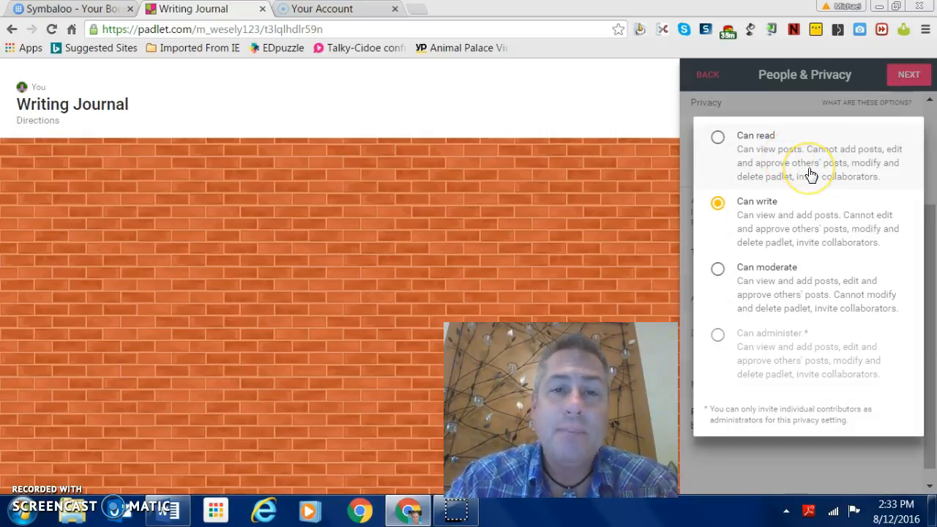
click(811, 230)
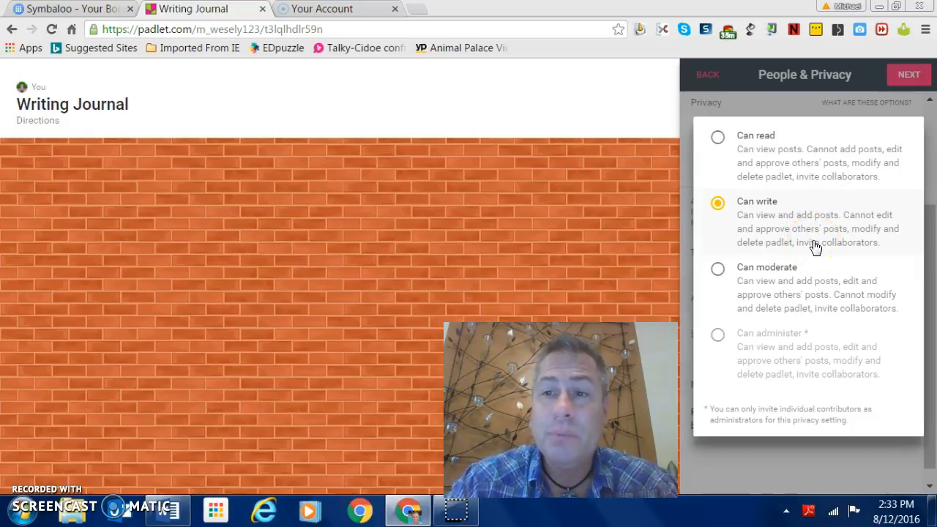
click(799, 305)
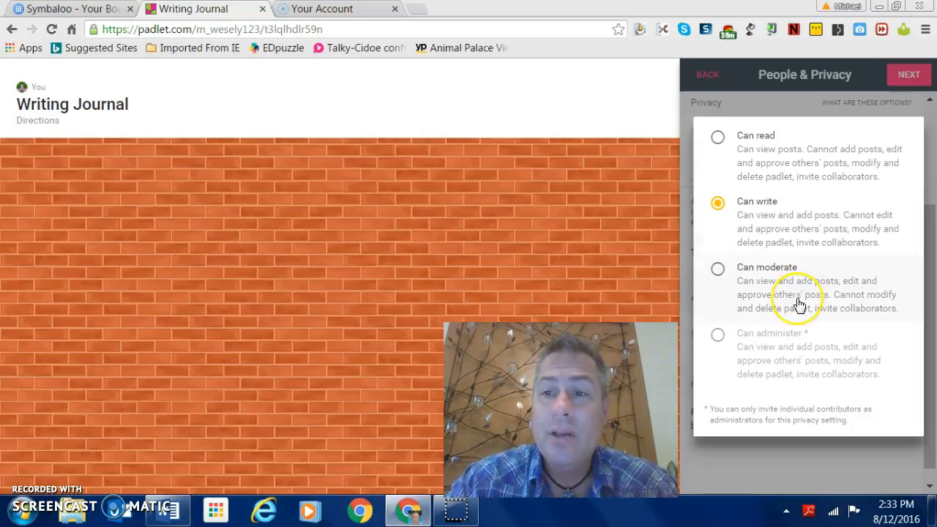
click(793, 300)
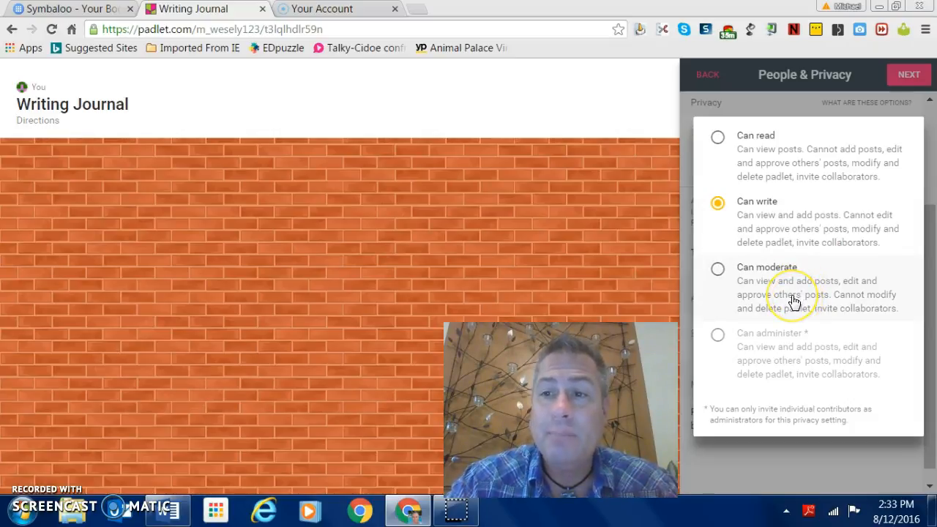
click(857, 295)
click(773, 300)
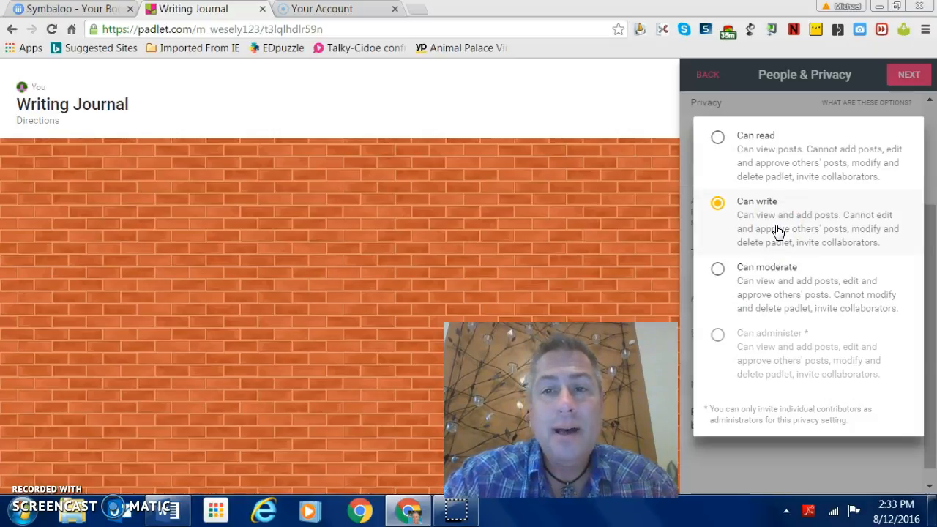
- Try the Can moderate permission for those with access and switch back to Can write
click(765, 278)
click(823, 254)
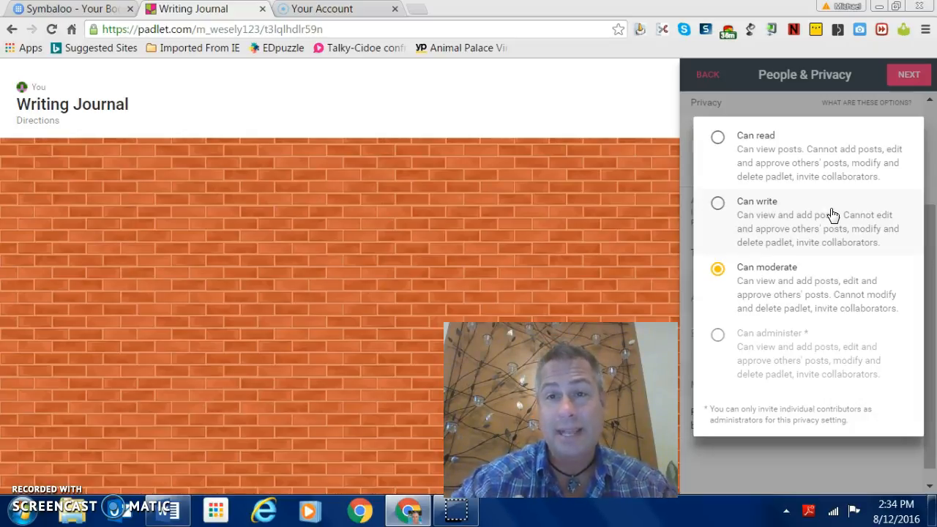
click(749, 208)
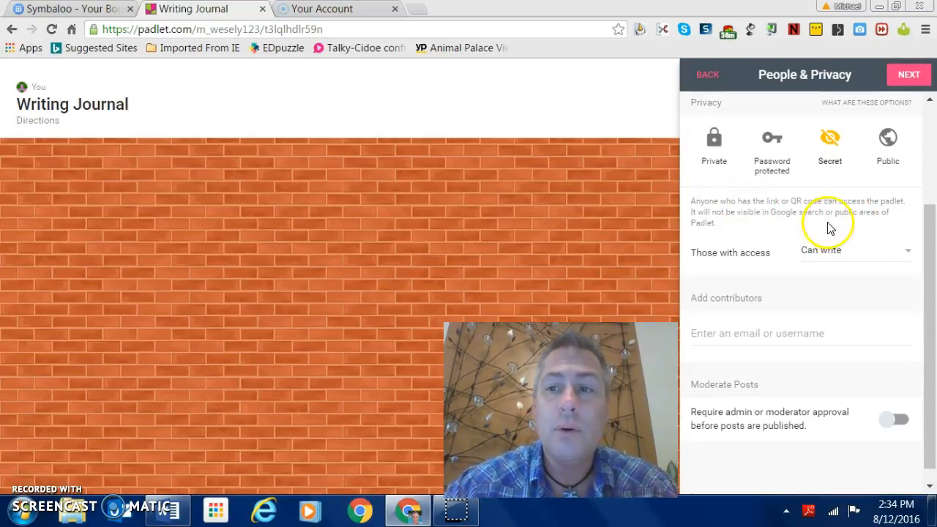
- Set the permission of those with access to Can moderate and finish the padlet setup to start posting
click(836, 262)
click(813, 289)
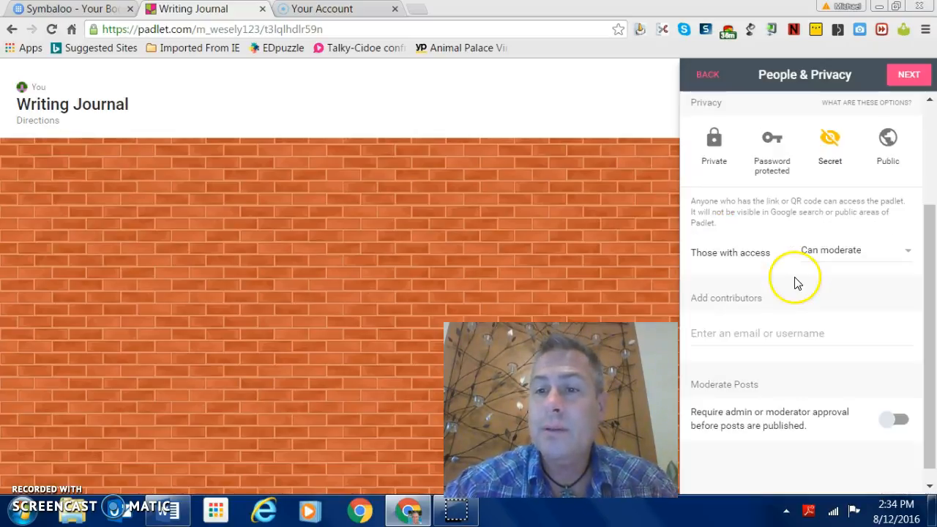
click(921, 81)
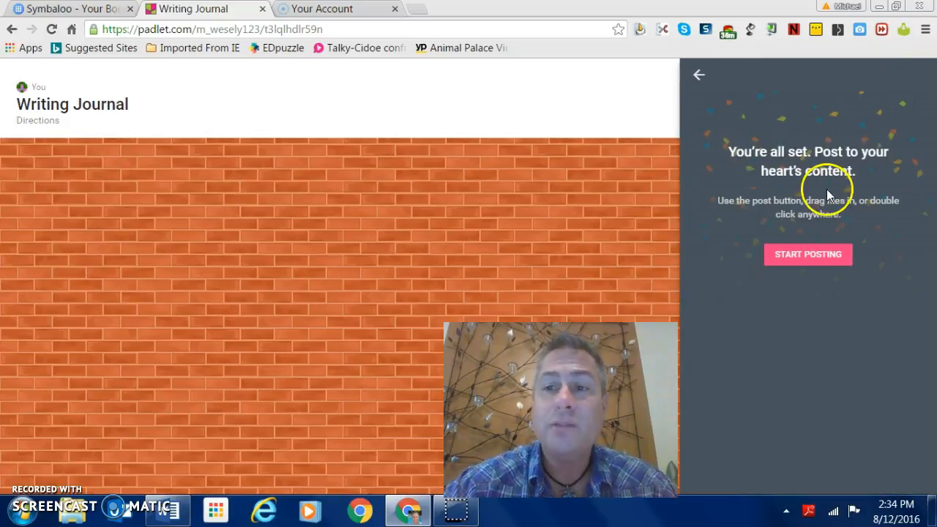
click(819, 253)
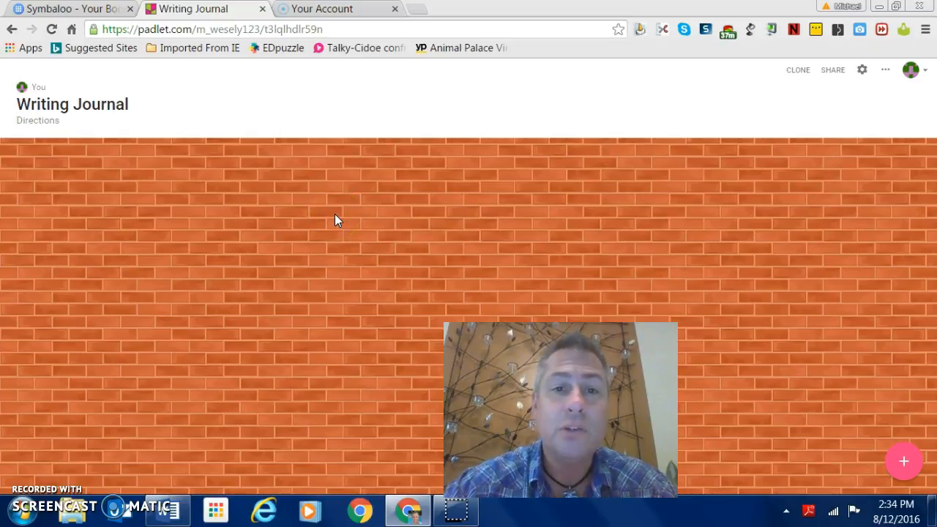
- Add a post titled "Reminder" with the text "special directions", correcting the spelling of "special"
double_click(335, 215)
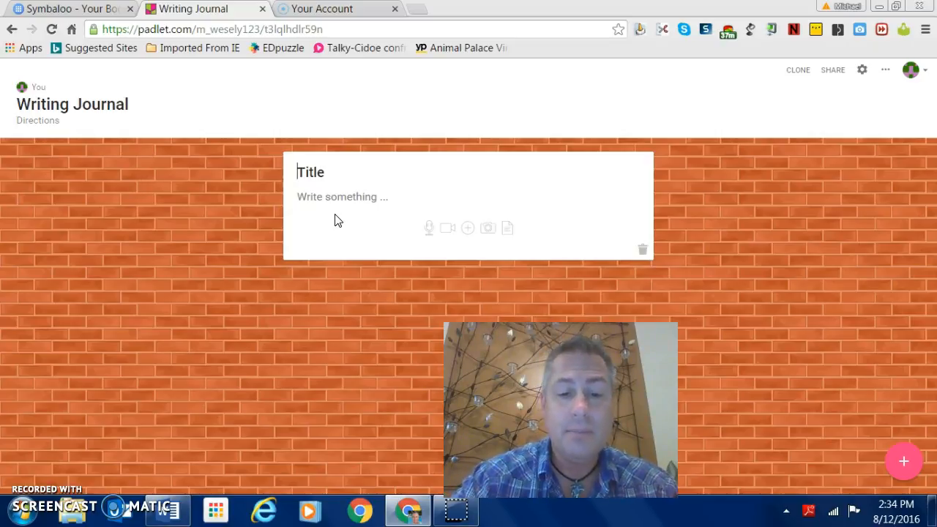
text(Reminder)
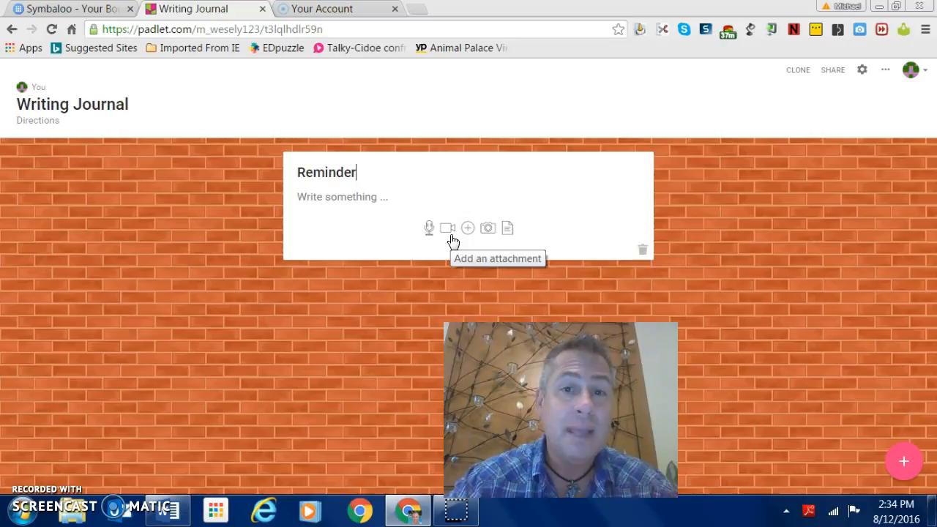
click(374, 197)
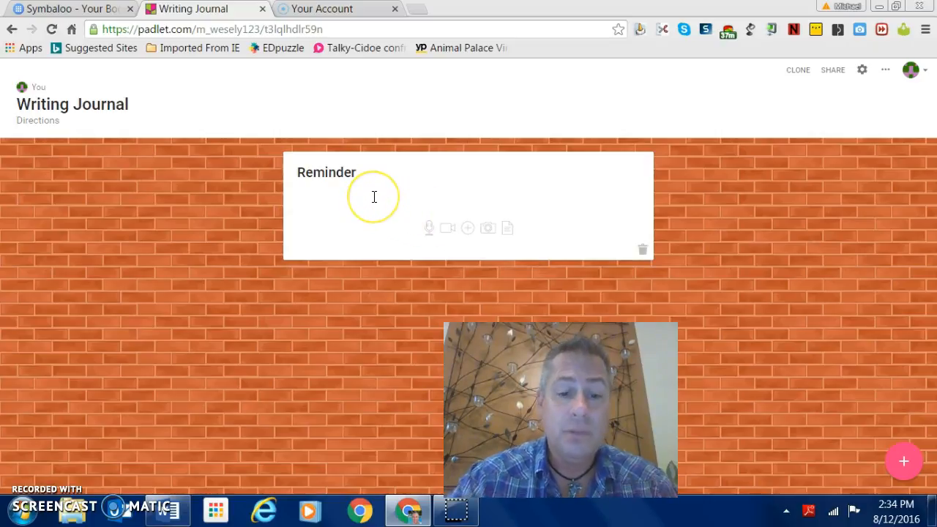
text(speacil)
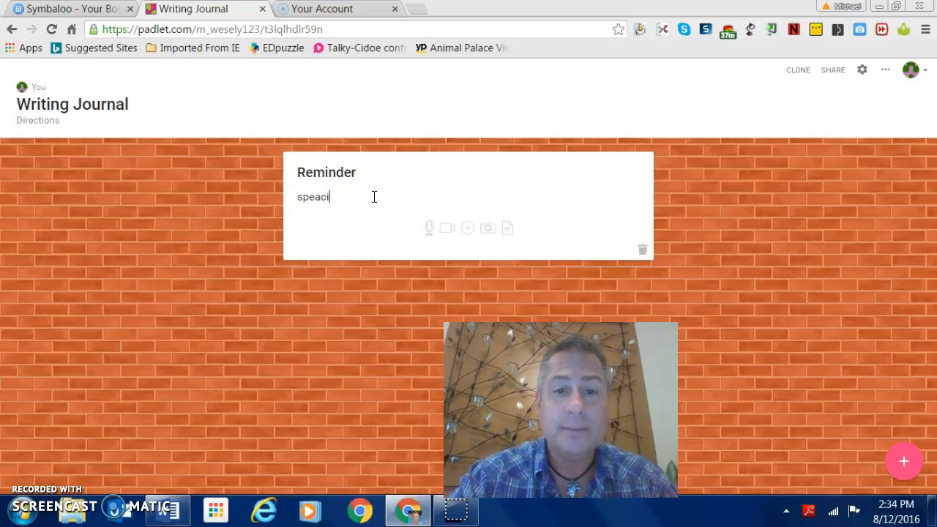
text(al d)
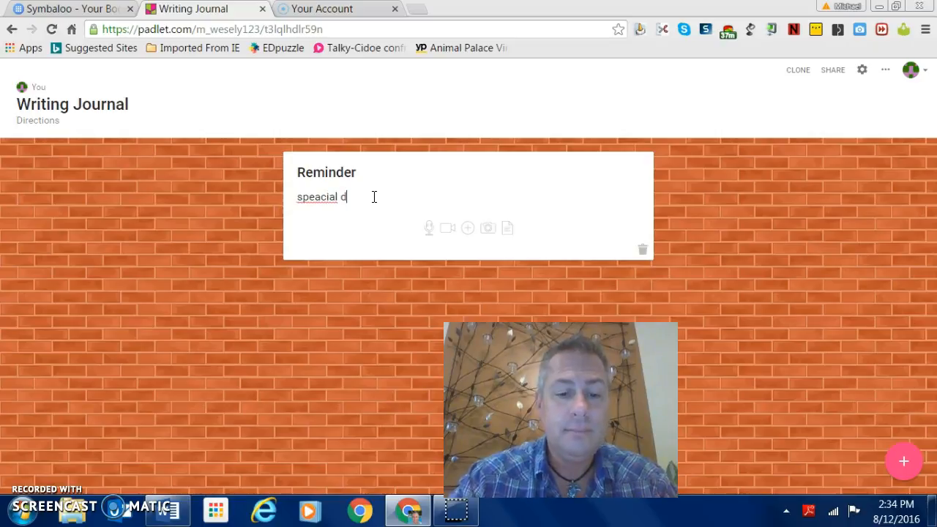
text(irections)
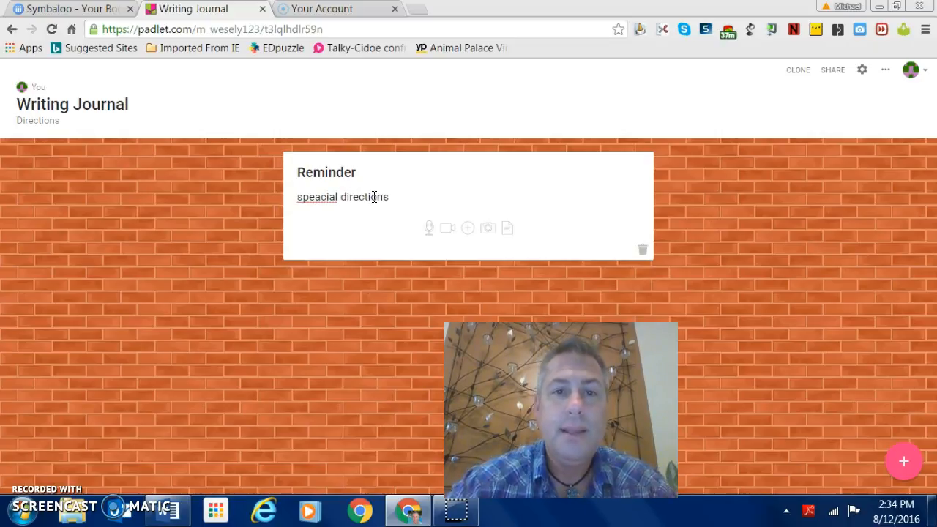
right_click(319, 205)
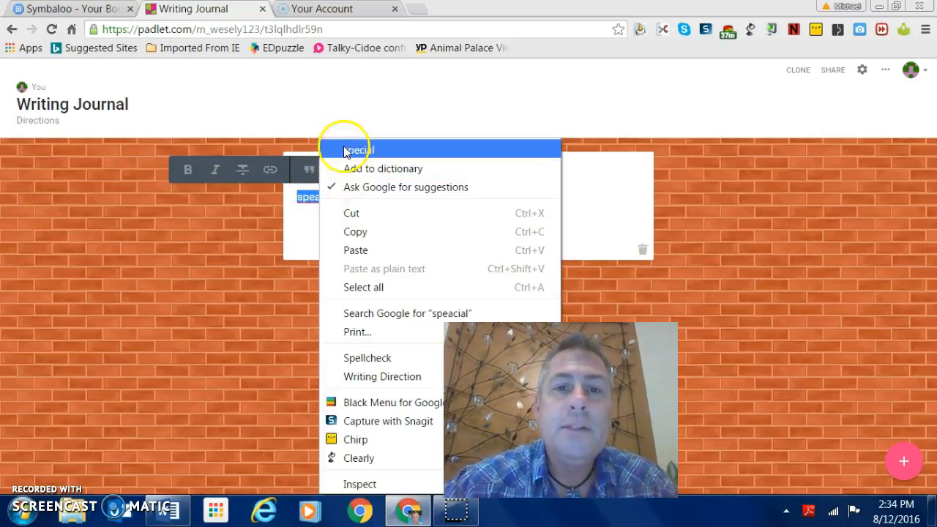
click(346, 149)
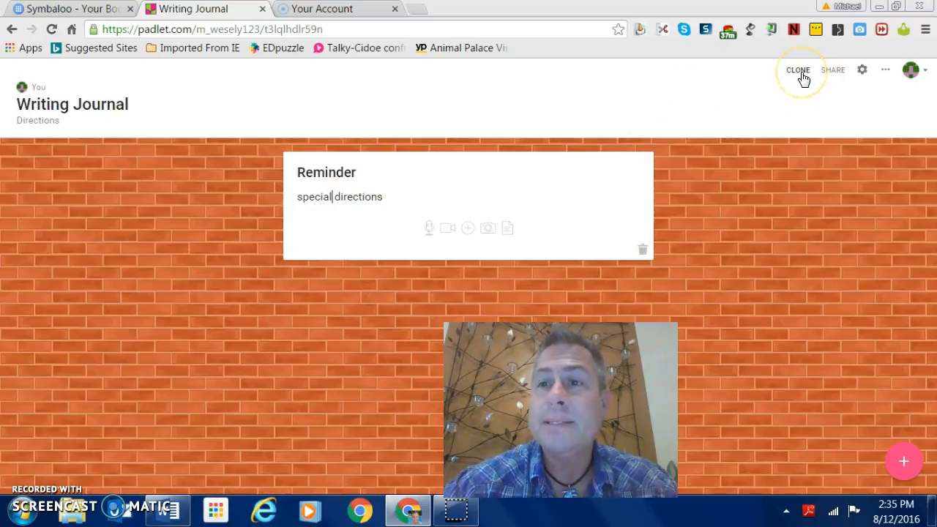
- Modify the padlet to use the basketball from the full icon gallery as its icon, save it and close the settings
click(865, 74)
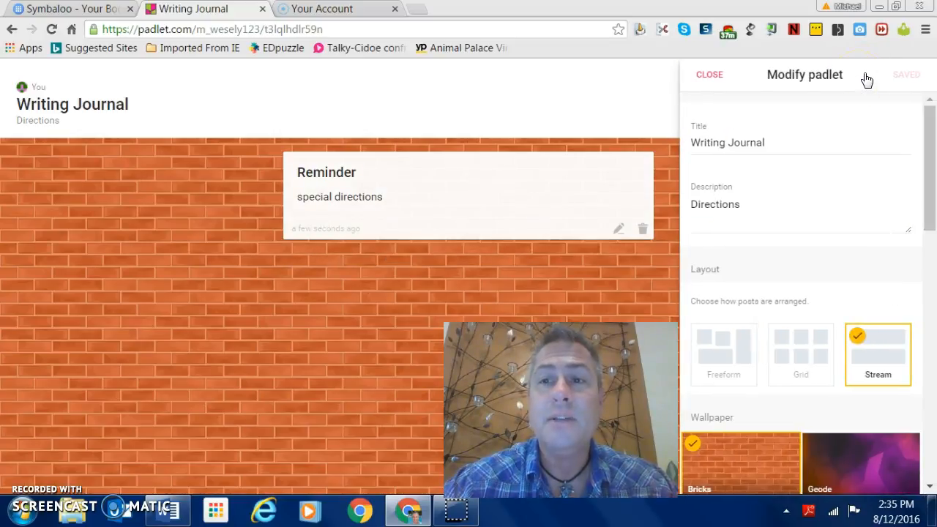
click(780, 141)
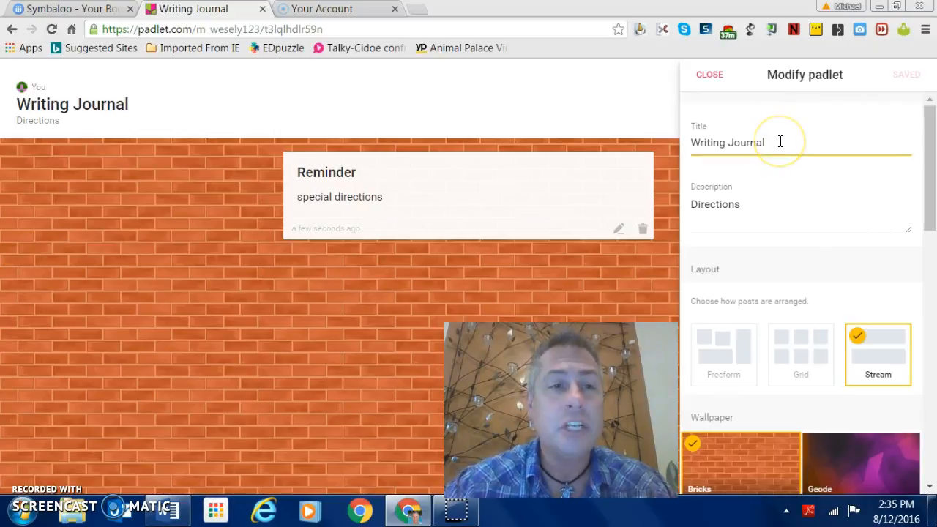
scroll(930, 216, down, 1)
drag(933, 220, 928, 376)
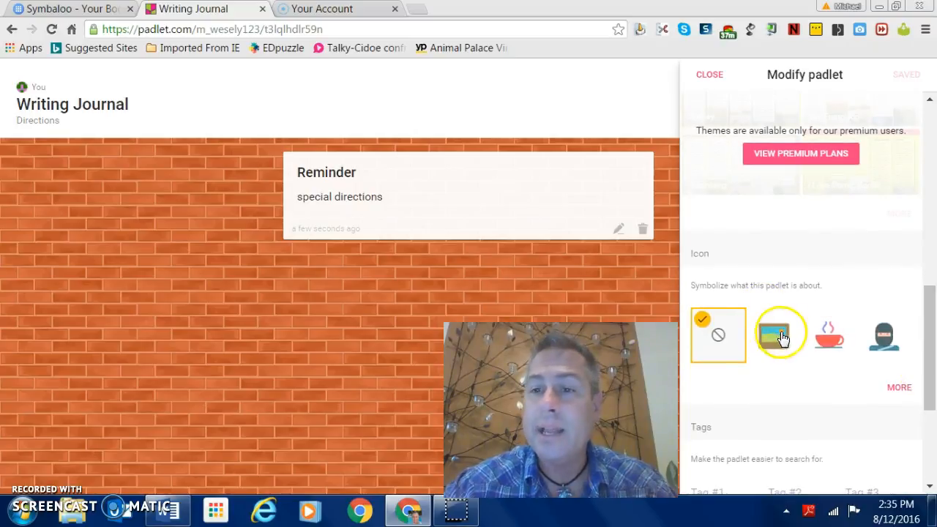
click(897, 388)
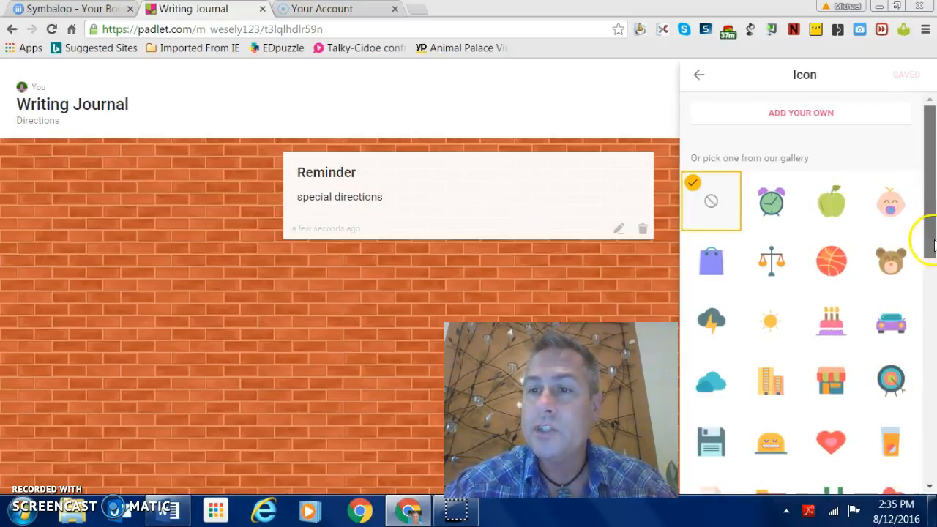
scroll(934, 245, down, 1)
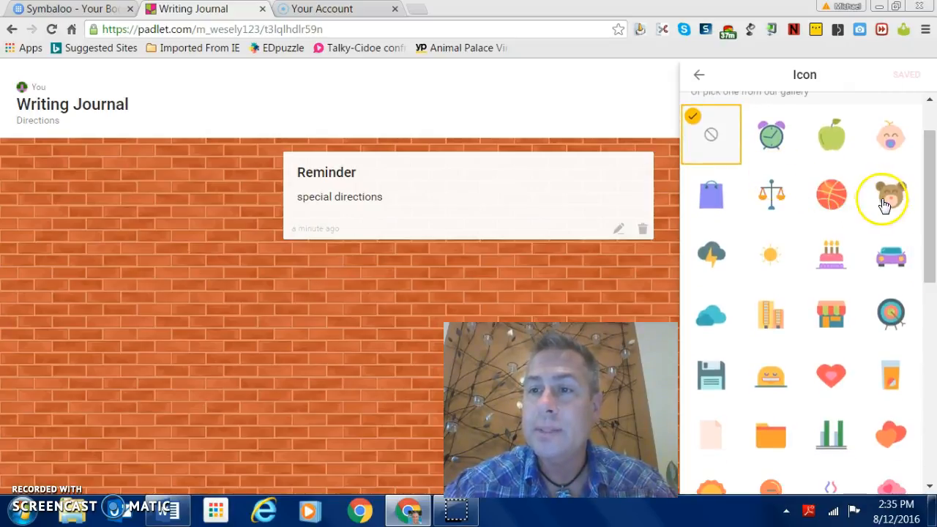
click(830, 193)
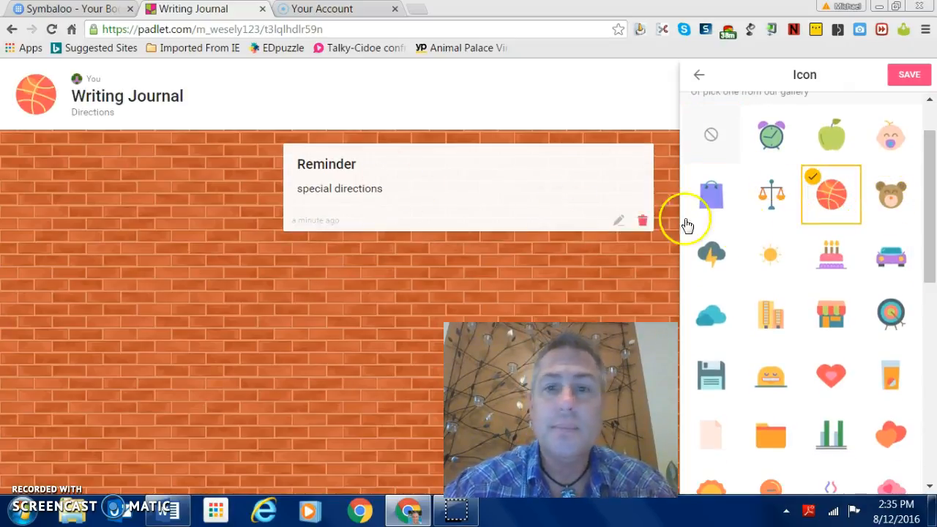
click(898, 84)
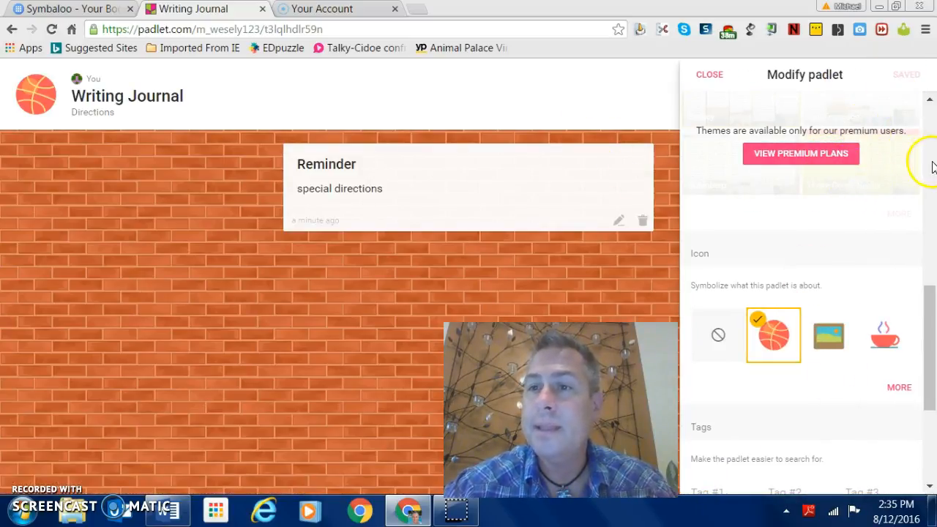
click(708, 75)
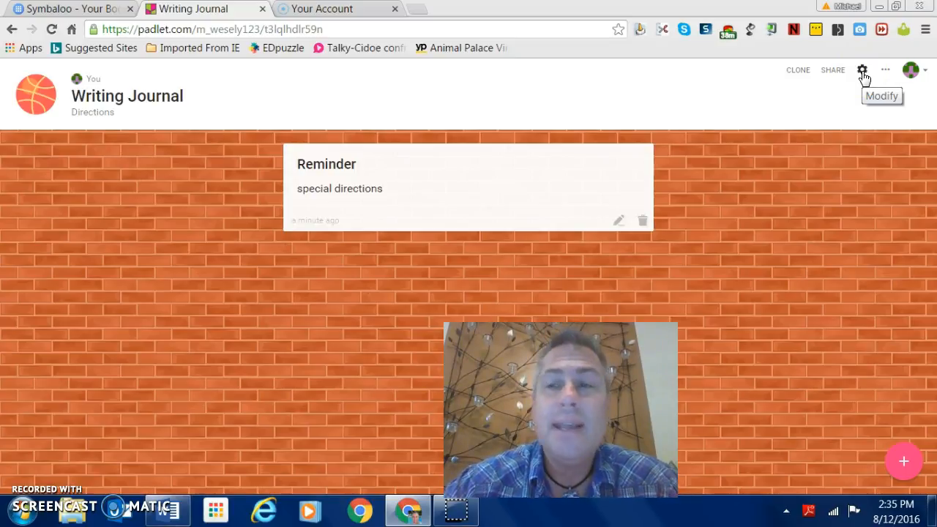
- Clone the padlet without its posts and make several more copies that include everything
click(799, 73)
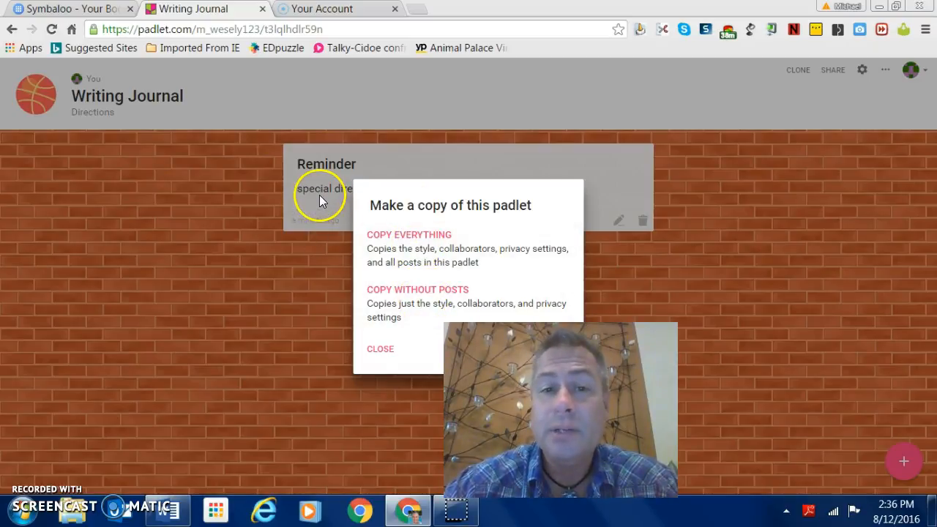
click(366, 294)
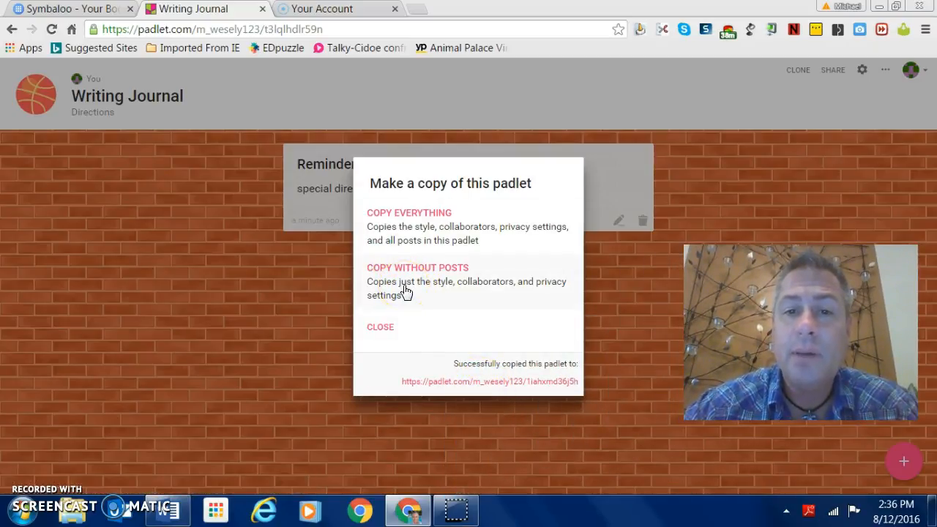
click(406, 234)
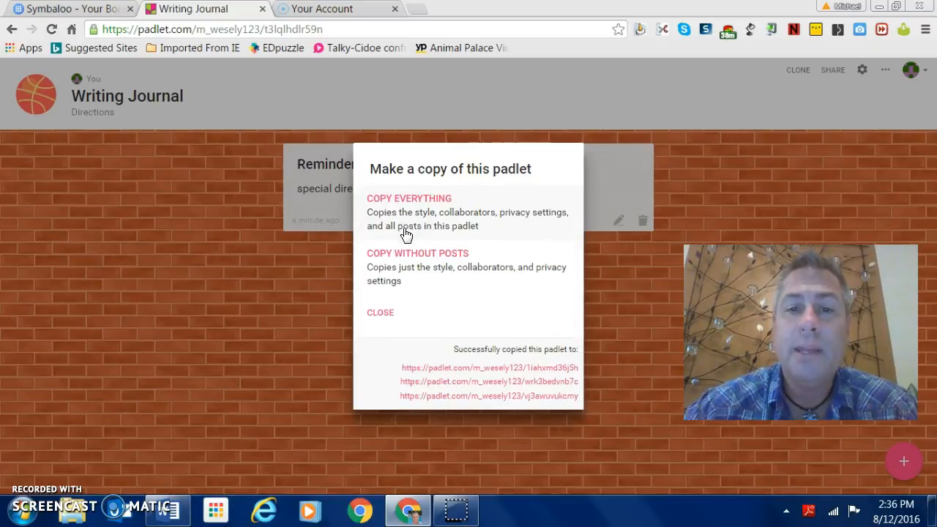
click(402, 217)
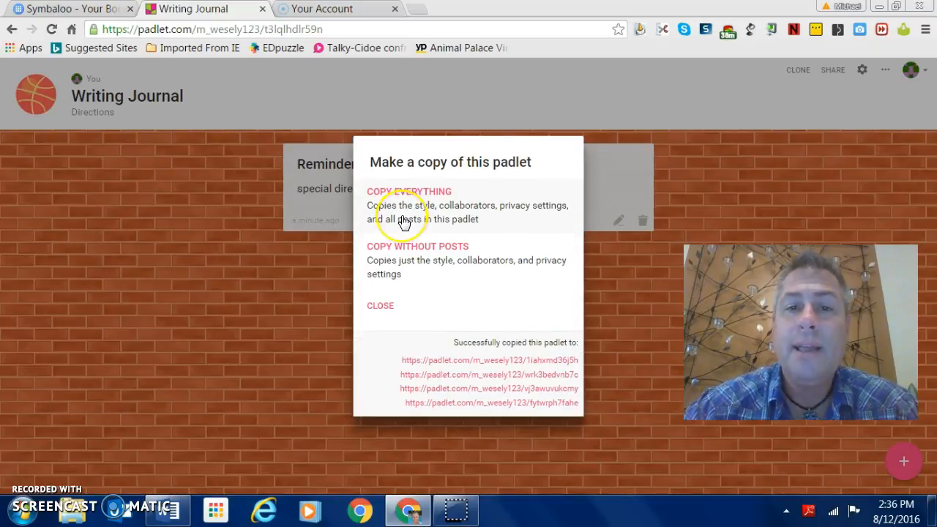
click(401, 217)
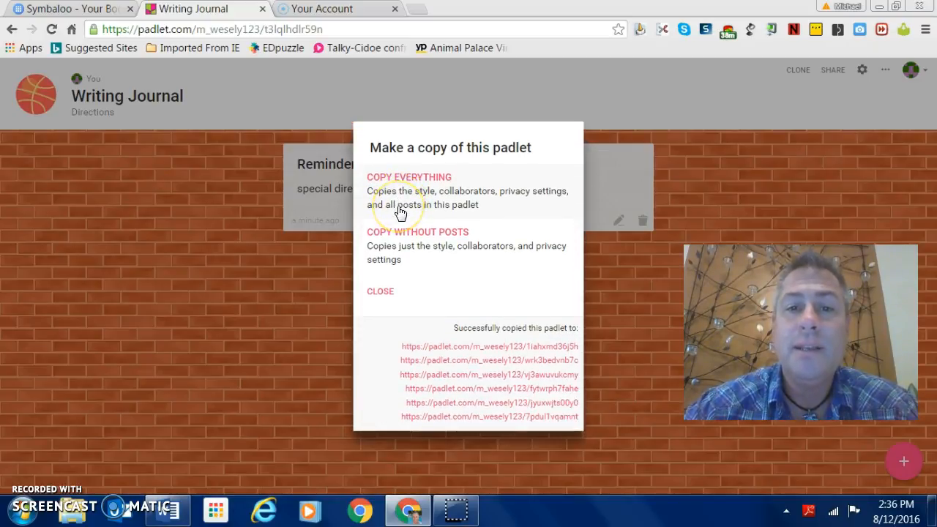
click(399, 201)
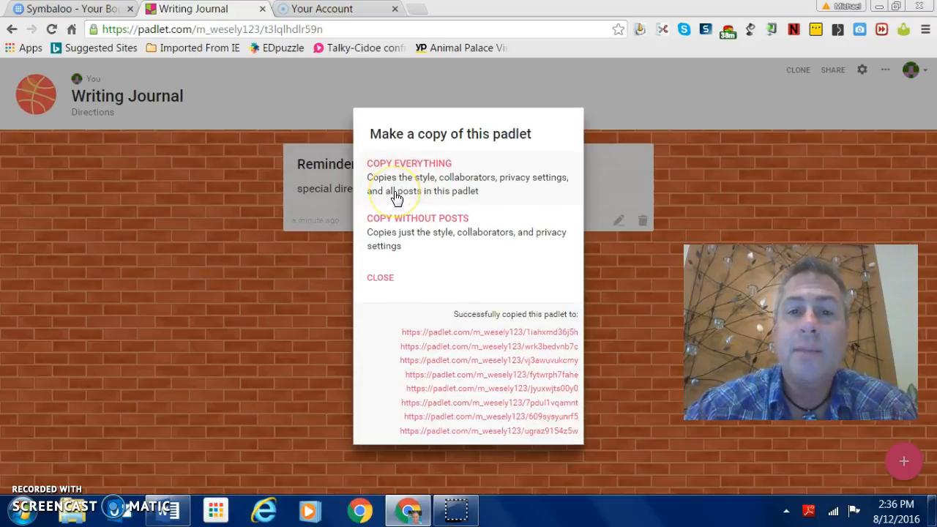
- Select all the links of the newly copied padlets in the copy dialog and copy them to the clipboard
drag(398, 334, 578, 432)
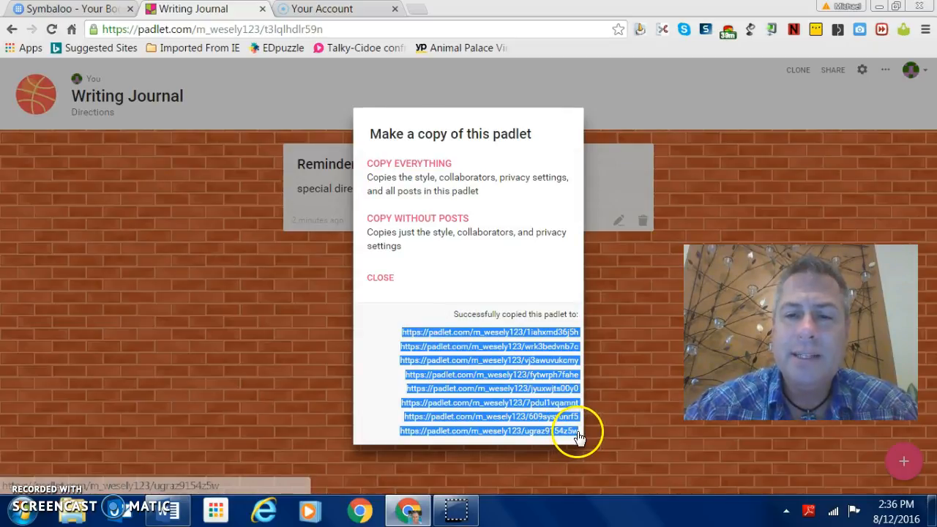
right_click(469, 362)
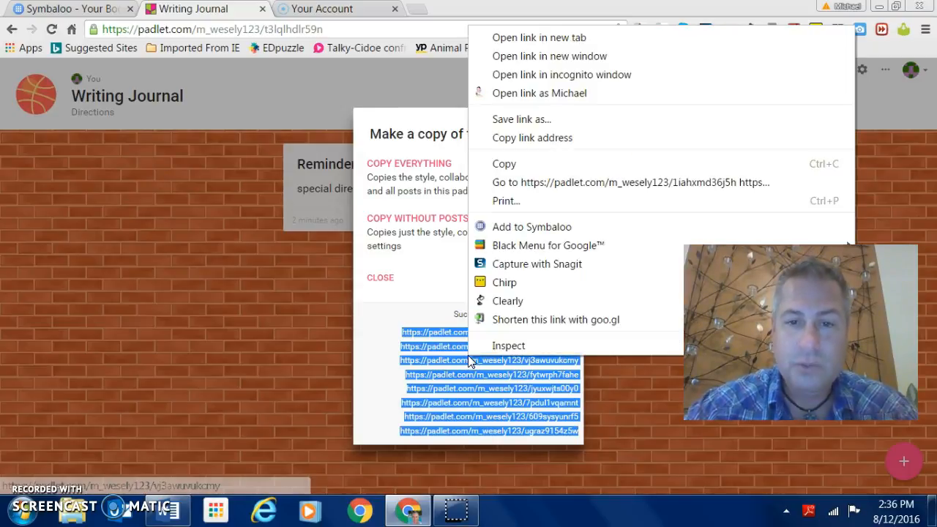
click(517, 164)
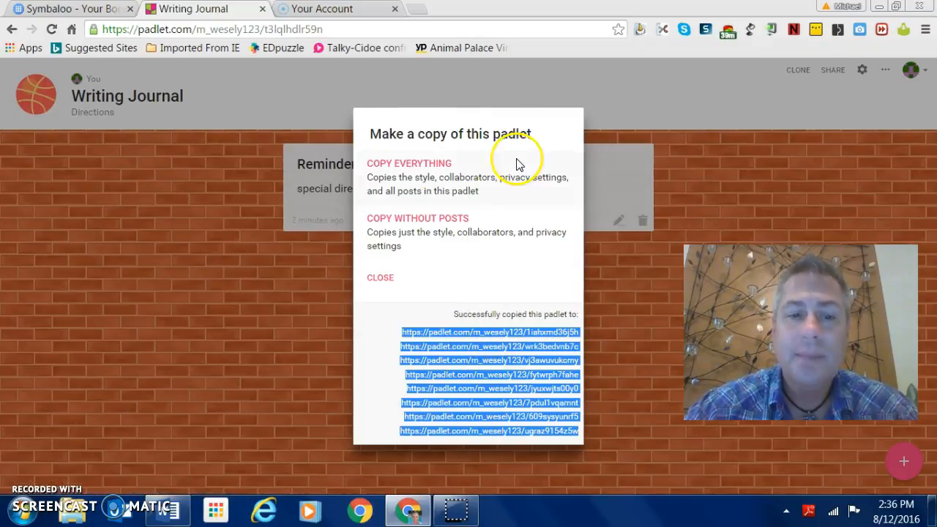
- Switch to the Word document with the padlet links and copy the first link, leaving out its number 1
click(178, 508)
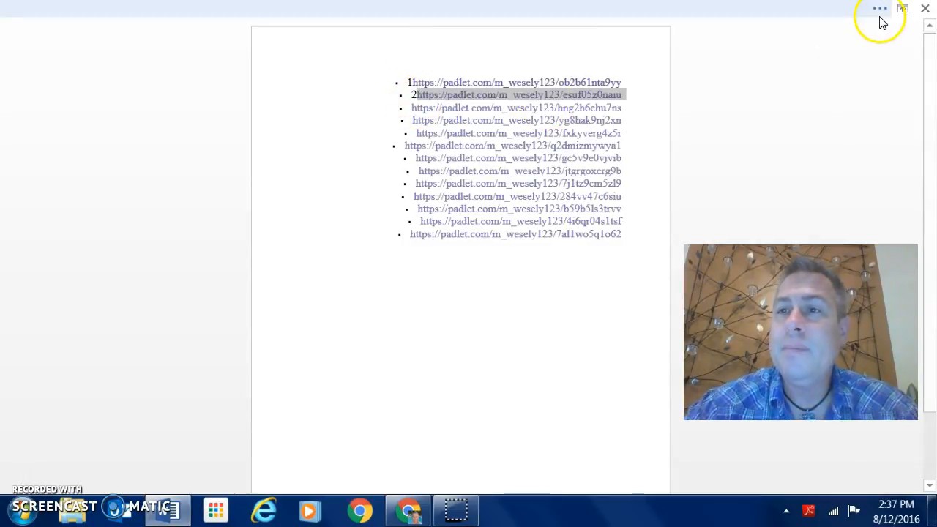
drag(625, 84, 627, 59)
right_click(413, 82)
click(412, 82)
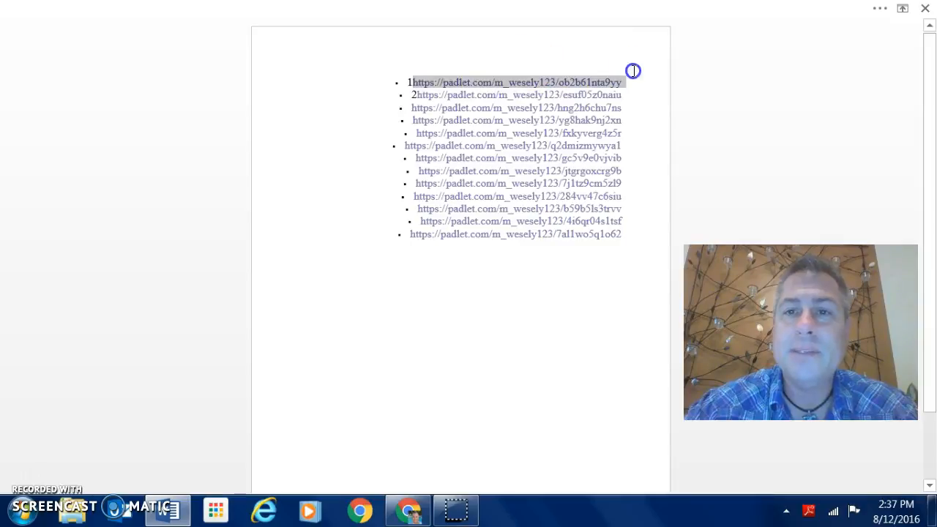
right_click(613, 76)
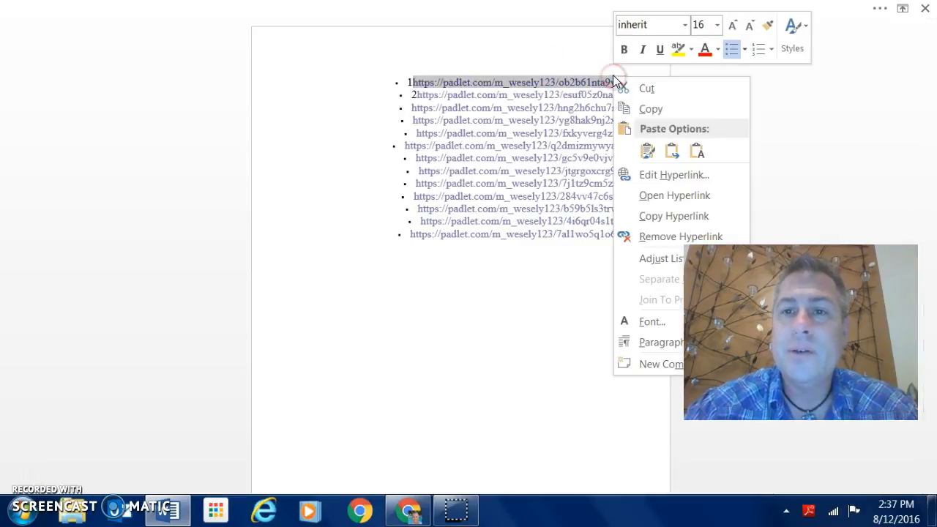
click(643, 110)
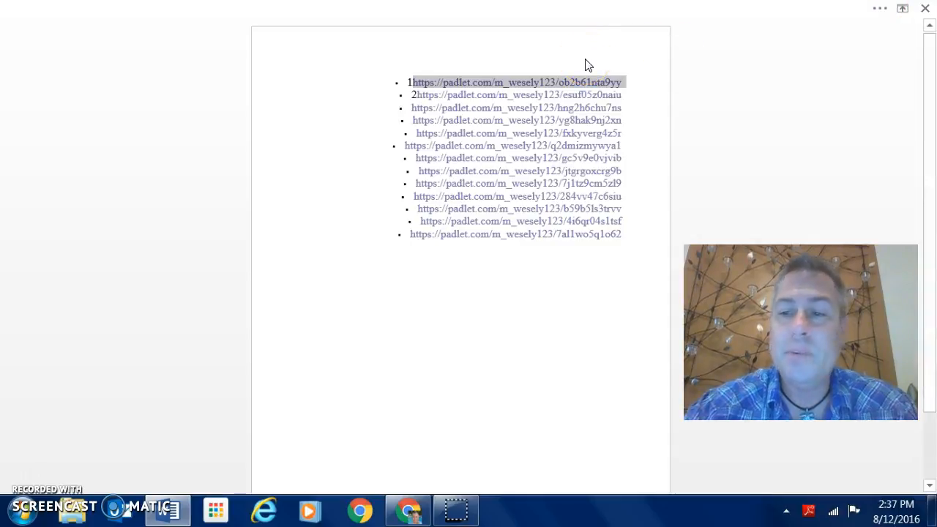
- Minimize the Word document and switch to the Symbaloo page with the Writing Journal tiles in the browser
click(880, 8)
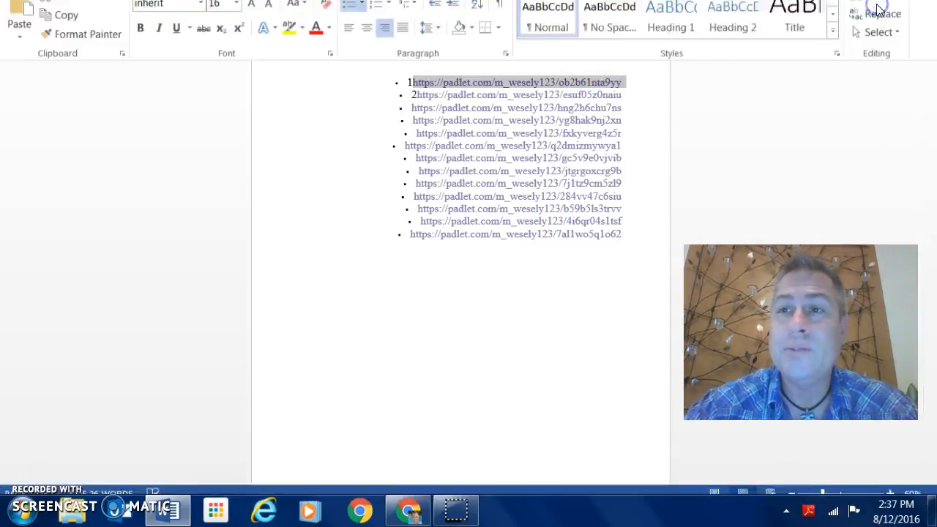
click(879, 12)
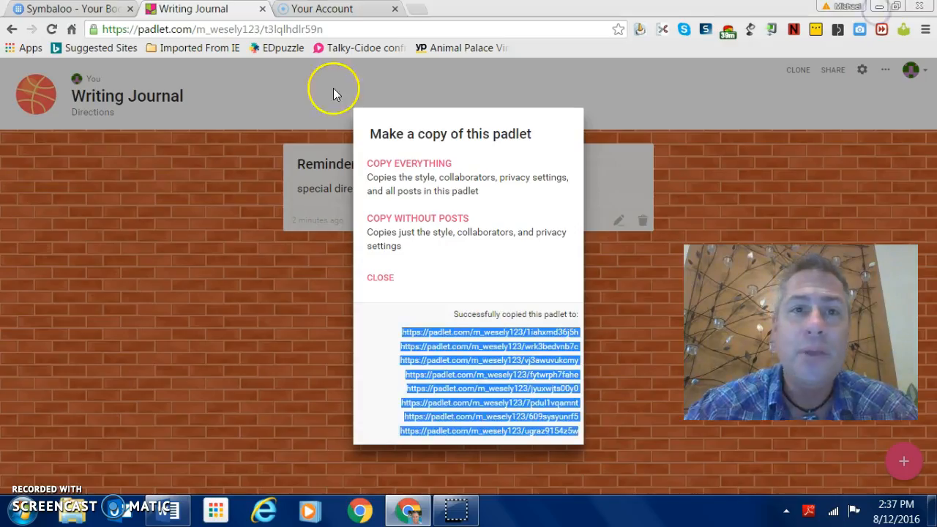
click(59, 10)
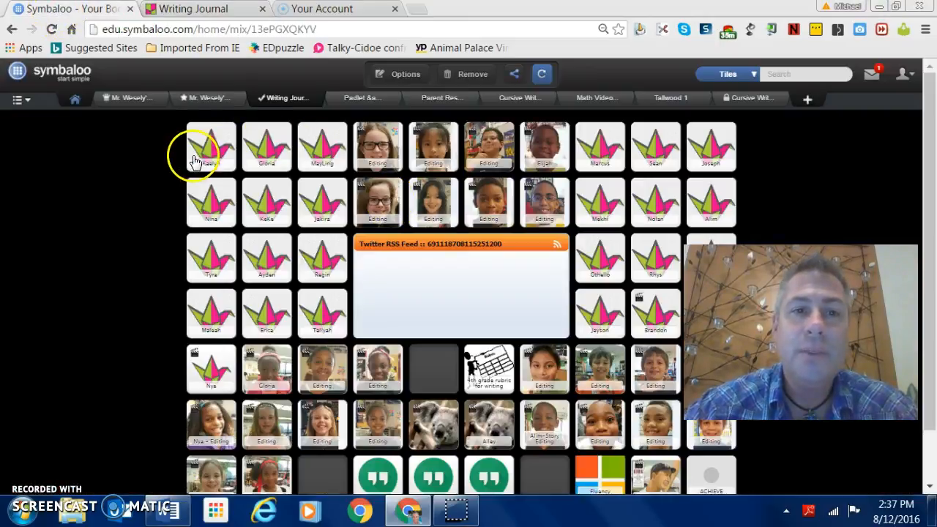